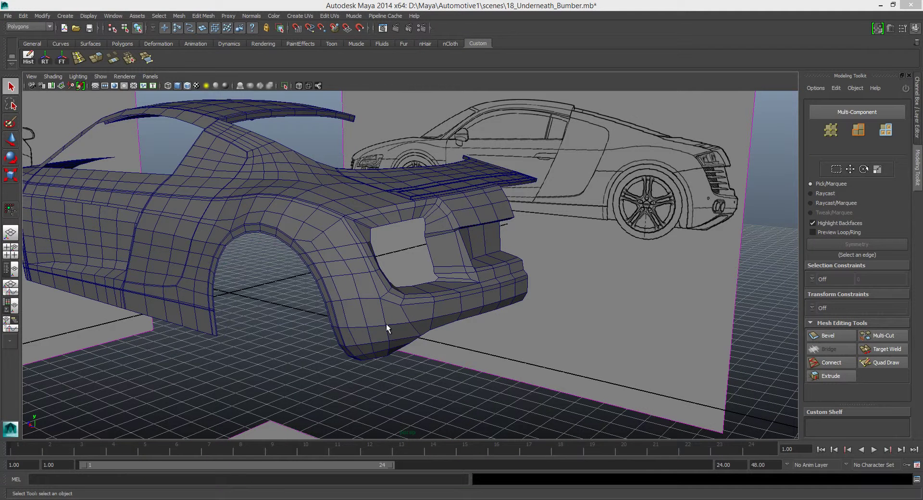
- Select the rear bumper and maximize the back1 view, zoomed in close on the bumper
click(461, 301)
scroll(505, 300, down, 5)
key(space)
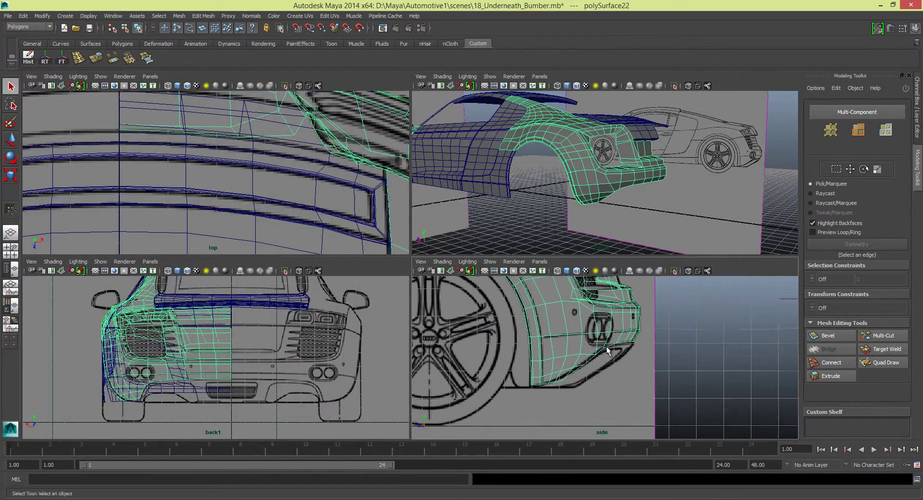
key(space)
scroll(488, 310, up, 3)
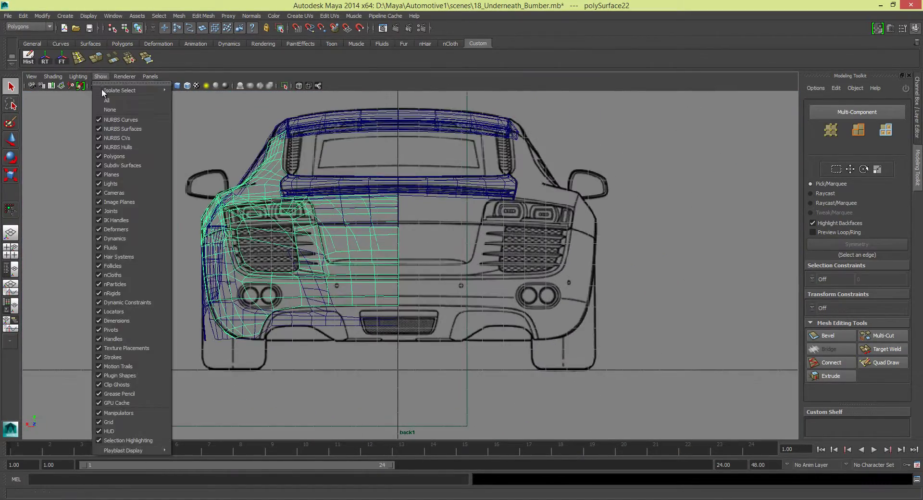
scroll(459, 297, up, 1)
key(alt+Tab)
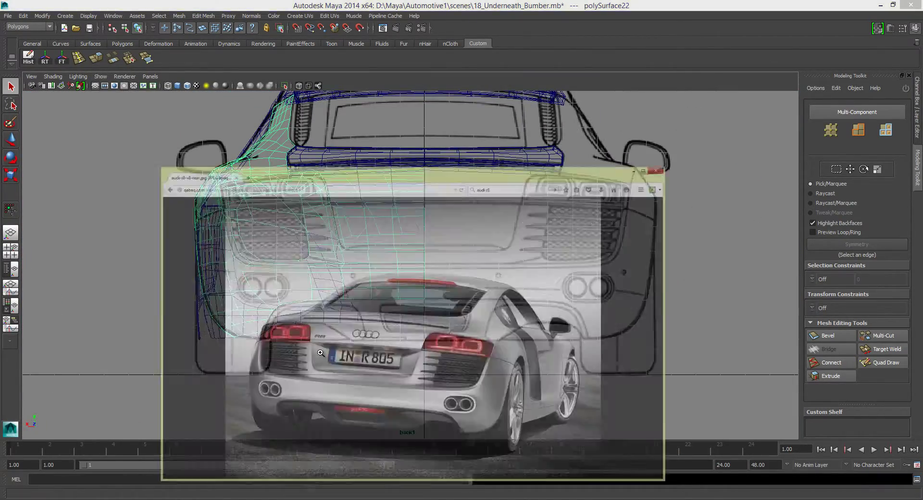
drag(342, 62, 748, 53)
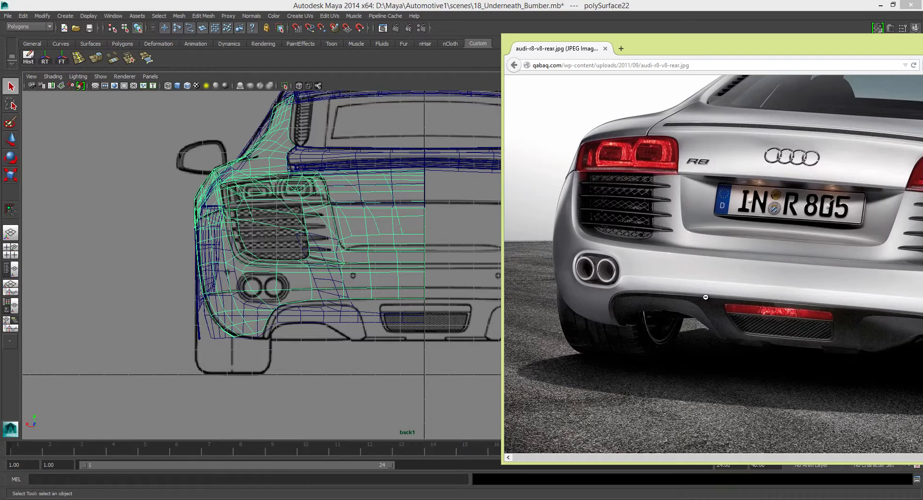
mouse_move(718, 48)
mouse_down()
mouse_move(480, 36)
mouse_move(424, 69)
mouse_up()
- Minimize the reference photo, maximize the perspective view and select the bumper mesh
click(843, 54)
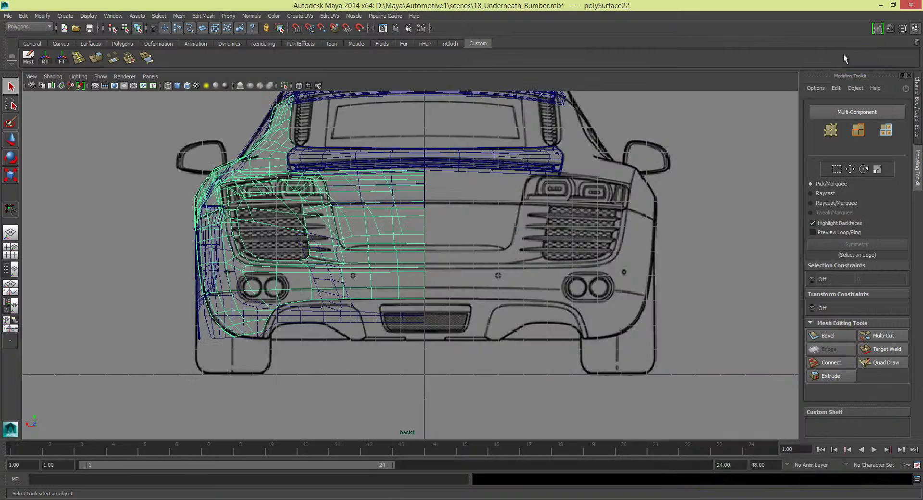
key(space)
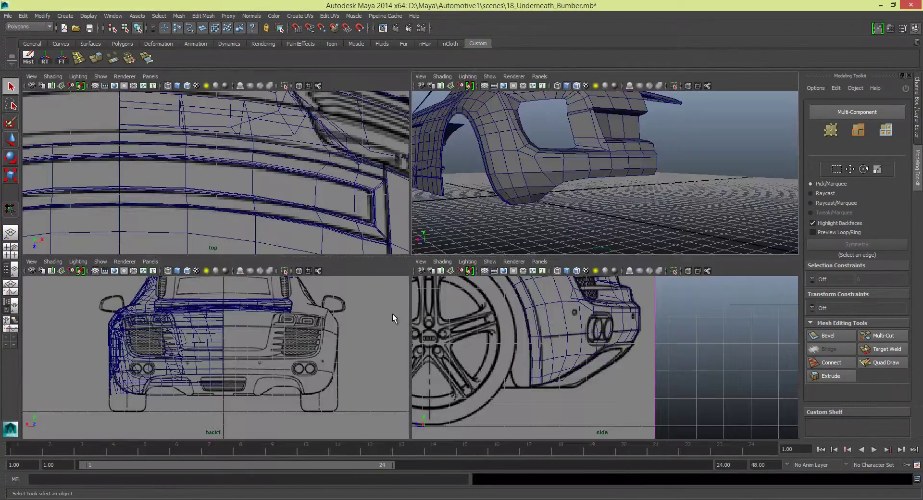
key(space)
click(361, 262)
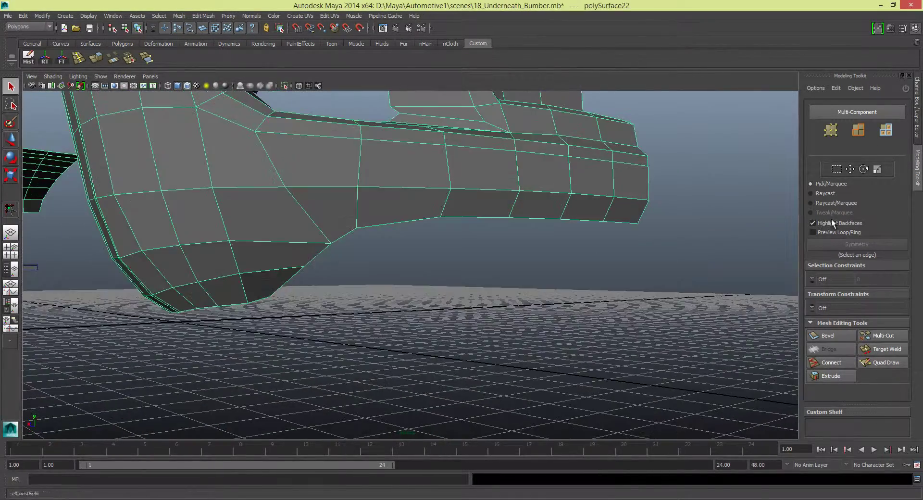
alt+right_drag(361, 261, 475, 302)
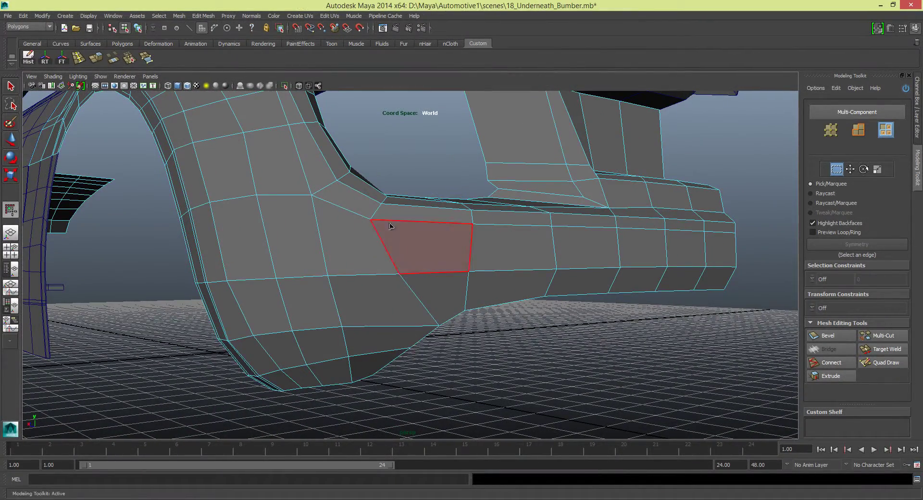
- Use Multi-Cut to cut a new edge along the bumper's lower underside corner
click(875, 340)
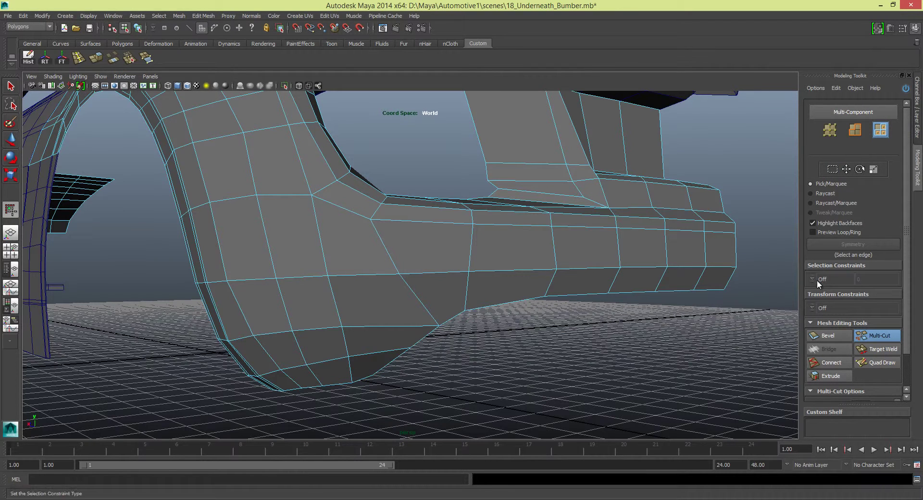
scroll(841, 279, down, 2)
scroll(848, 337, down, 1)
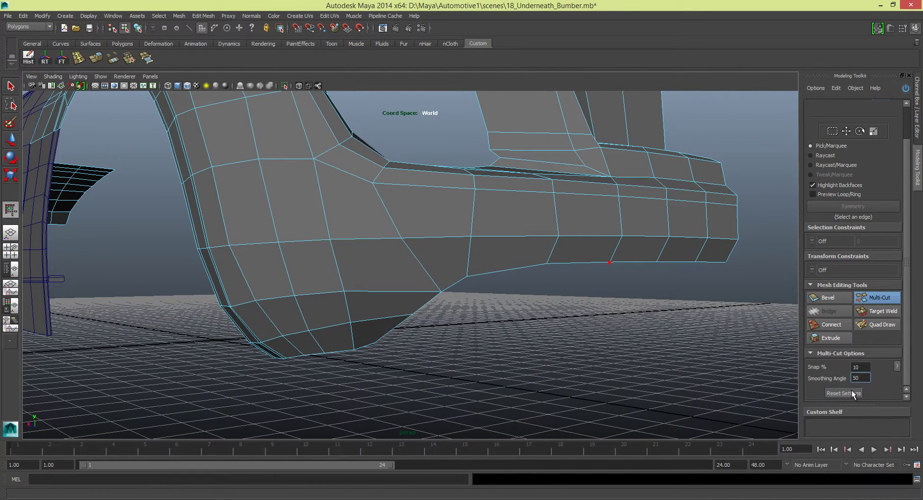
alt+right_drag(393, 327, 495, 309)
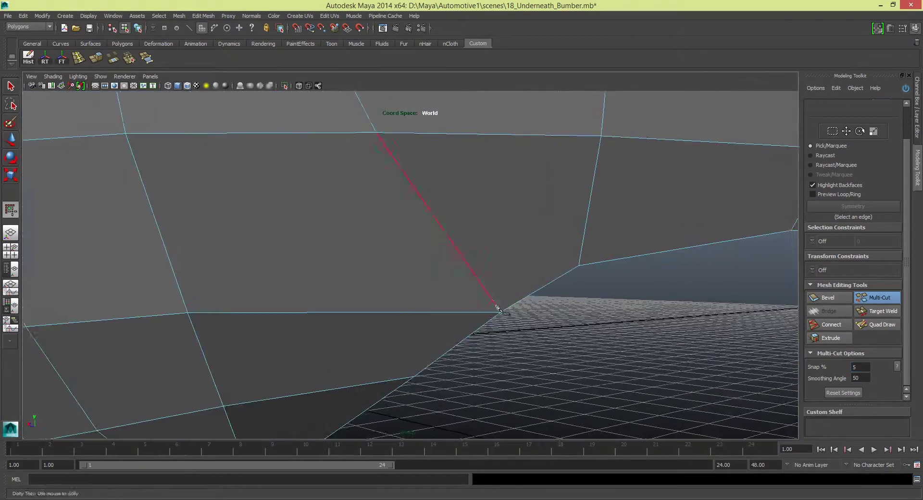
alt+drag(495, 309, 330, 272)
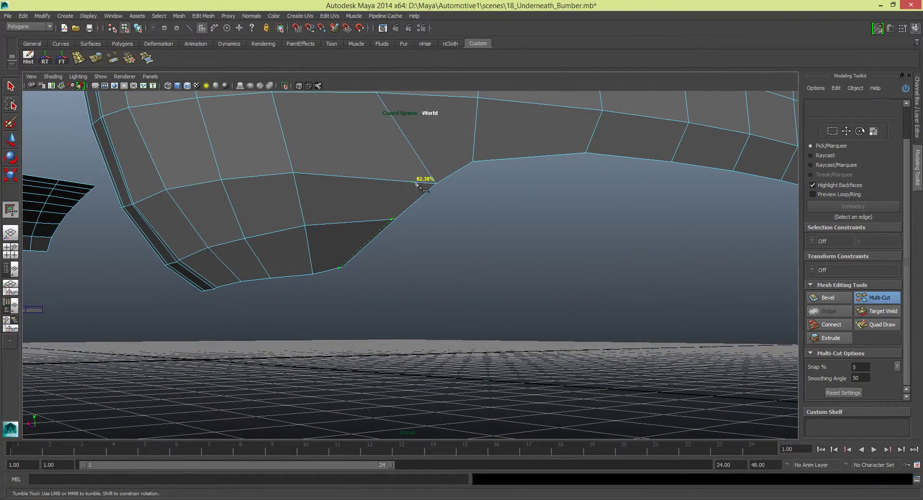
alt+right_drag(434, 184, 445, 338)
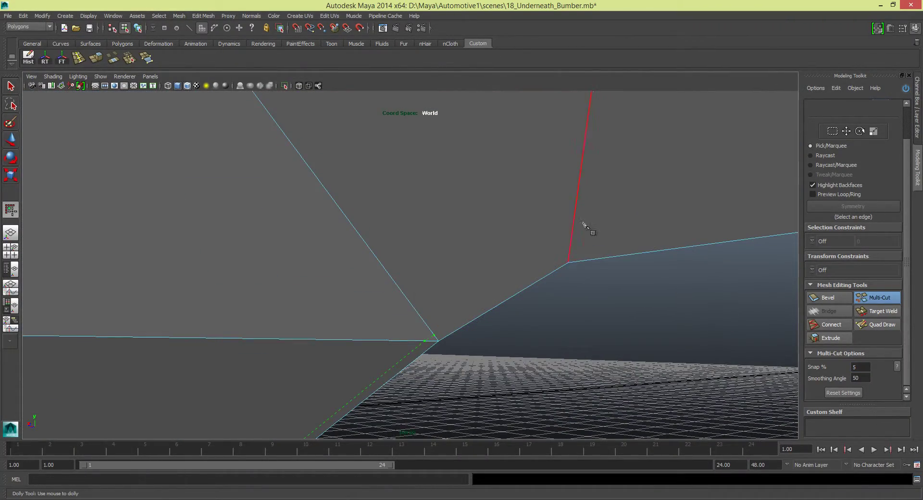
mouse_move(577, 258)
alt+right_down()
mouse_move(591, 261)
mouse_move(410, 191)
alt+right_up()
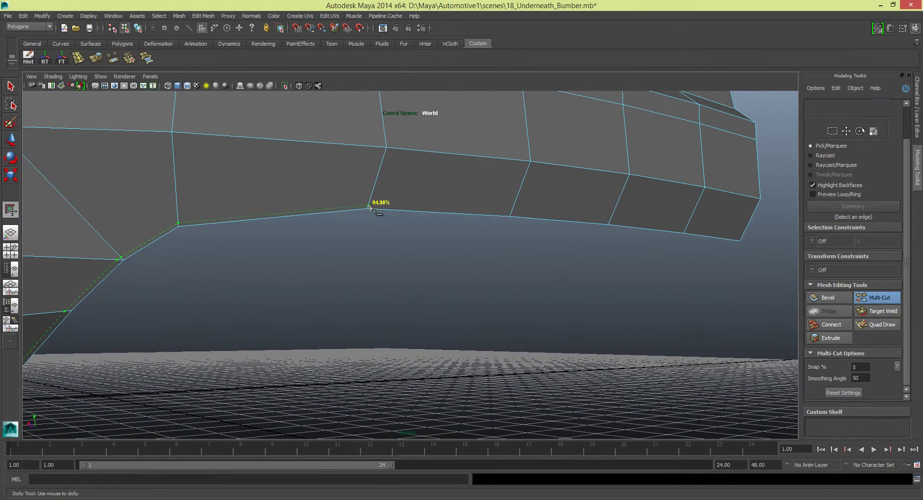
alt+middle_drag(611, 223, 606, 254)
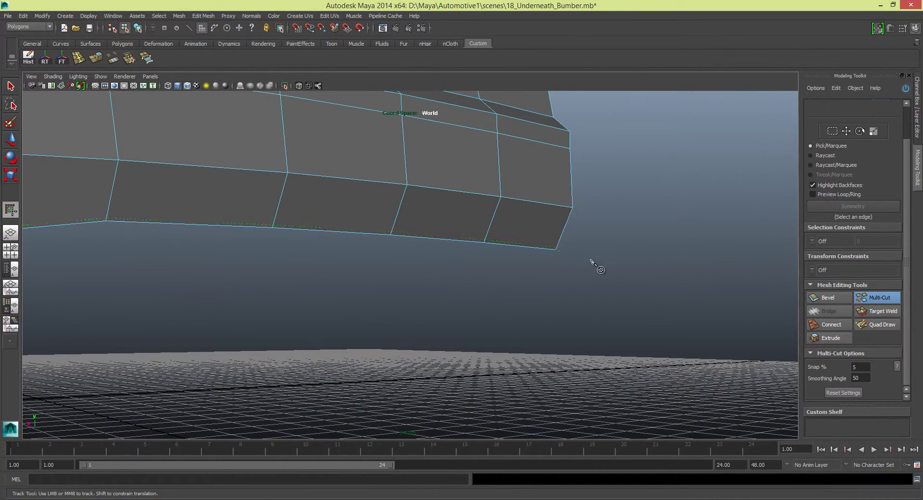
alt+right_drag(598, 268, 330, 325)
- Finish the cut and pick the new vertex on the bumper's lower edge
key(q)
mouse_move(324, 233)
alt+right_down()
mouse_move(440, 234)
mouse_move(361, 260)
mouse_move(433, 250)
alt+right_up()
alt+middle_drag(433, 250, 447, 257)
click(372, 250)
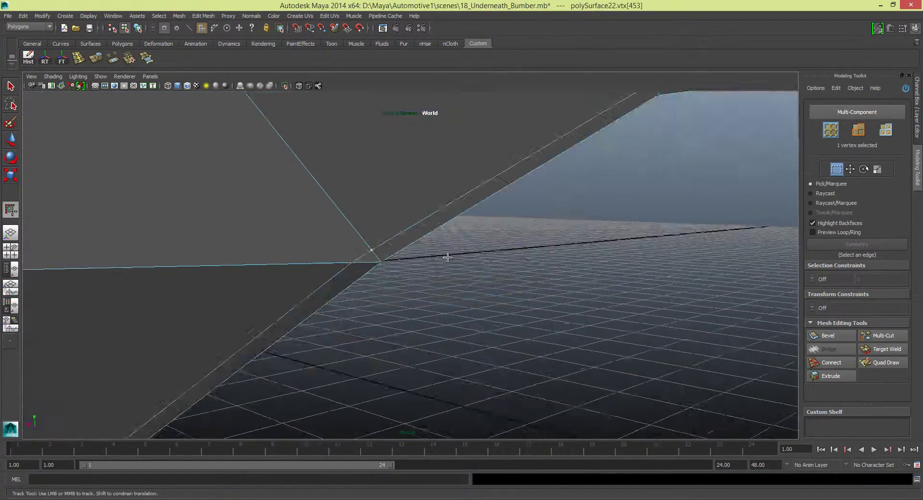
alt+right_drag(448, 258, 424, 260)
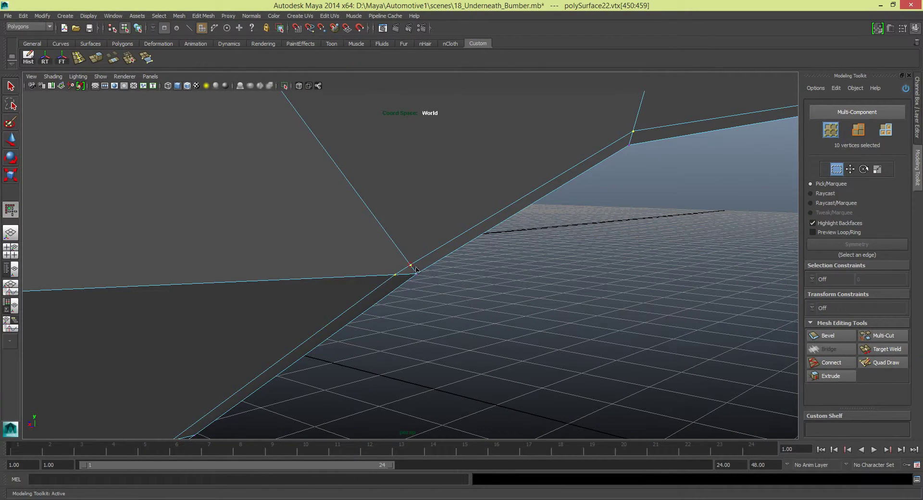
- Target Weld the stray vertex onto its neighbour and inspect the tidied corner
click(880, 351)
mouse_move(397, 282)
mouse_down()
mouse_move(457, 280)
mouse_move(479, 250)
mouse_move(432, 235)
mouse_up()
key(q)
alt+drag(117, 185, 330, 254)
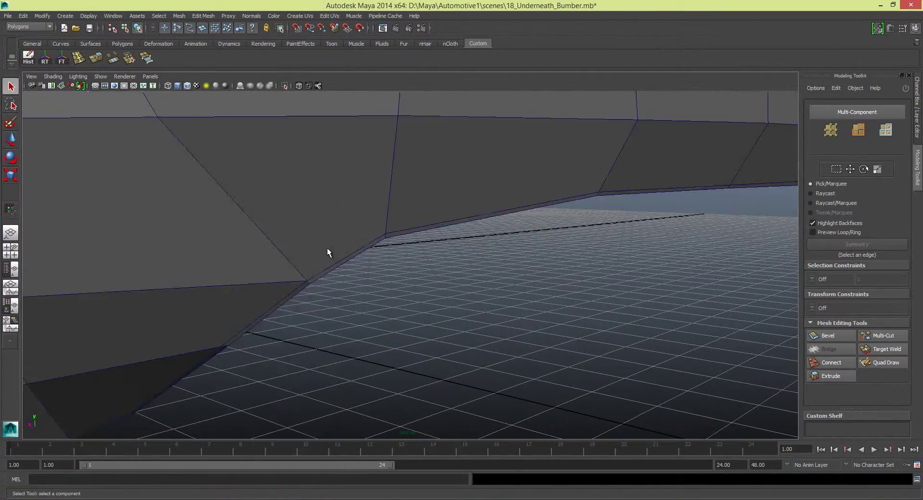
alt+middle_drag(330, 254, 298, 226)
scroll(297, 225, down, 5)
alt+drag(350, 218, 377, 249)
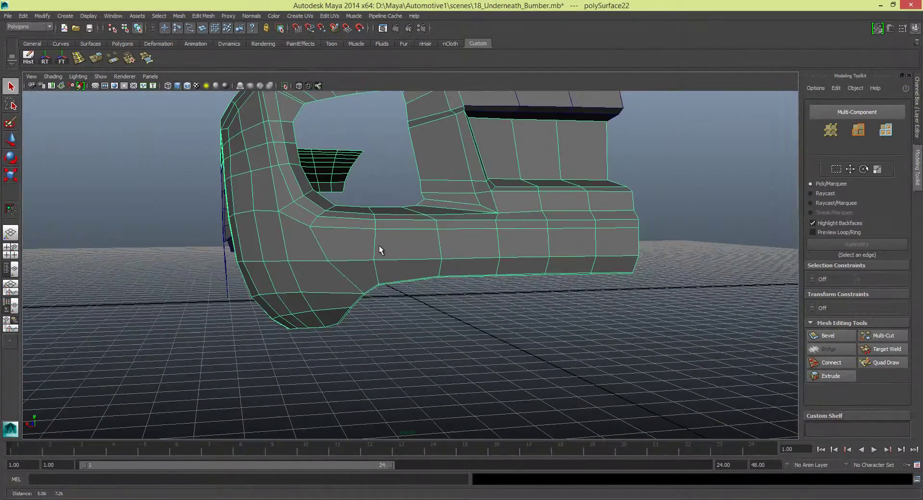
- Mirror the half bumper into a full symmetrical piece with Mirror Geometry
click(877, 28)
scroll(528, 237, down, 5)
alt+drag(528, 237, 336, 193)
click(203, 16)
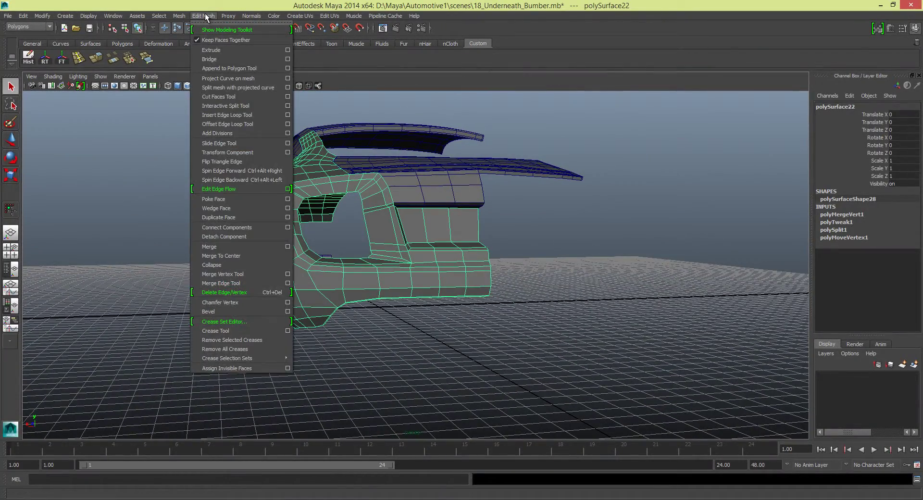
click(277, 219)
drag(433, 175, 688, 247)
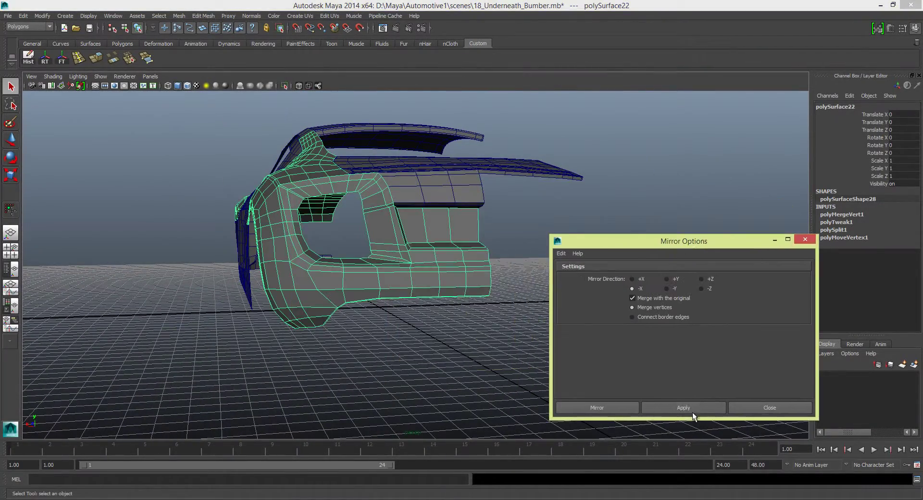
click(597, 409)
mouse_move(715, 366)
alt+mouse_down()
mouse_move(449, 301)
mouse_move(598, 279)
mouse_move(626, 291)
alt+mouse_up()
alt+right_drag(626, 291, 521, 333)
alt+drag(521, 334, 556, 230)
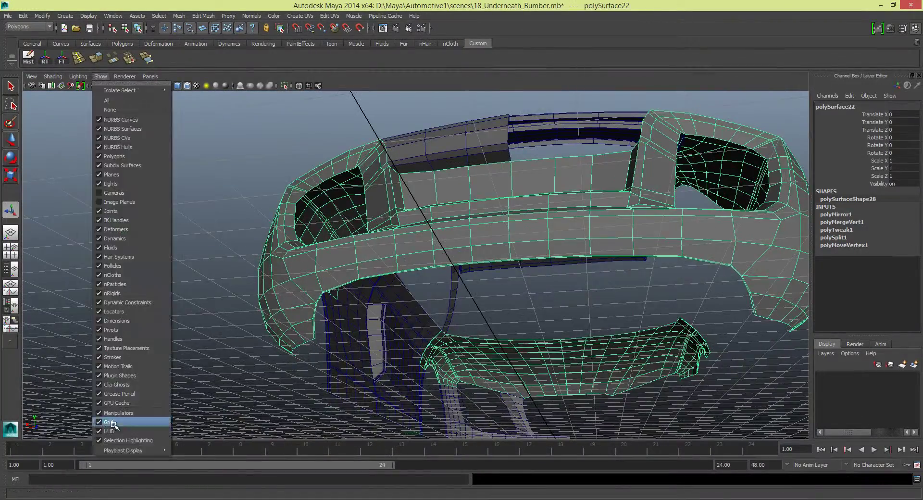
mouse_move(556, 231)
alt+right_down()
mouse_move(383, 350)
mouse_move(221, 350)
alt+right_up()
- Hide the ground grid and select the full edge loop along the bumper's underside
key(F10)
click(230, 306)
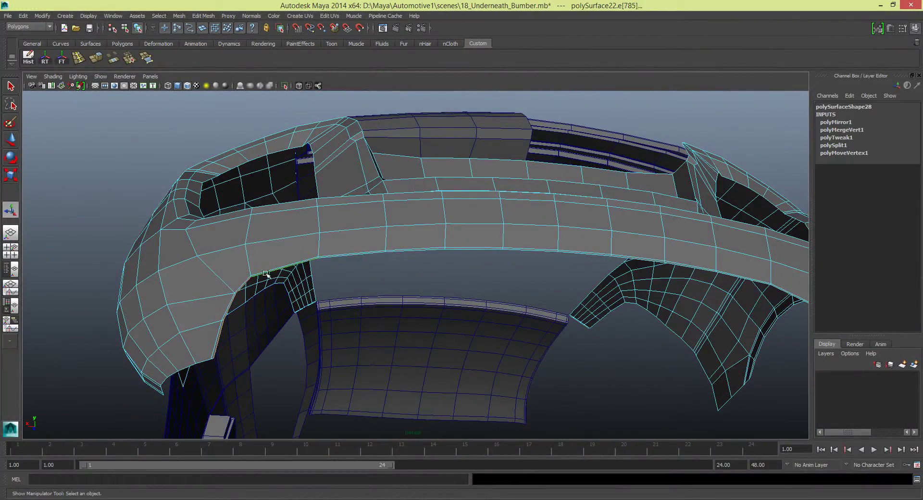
alt+right_drag(400, 250, 285, 227)
mouse_move(501, 184)
alt+mouse_down()
mouse_move(340, 221)
mouse_move(187, 185)
mouse_move(246, 181)
alt+mouse_up()
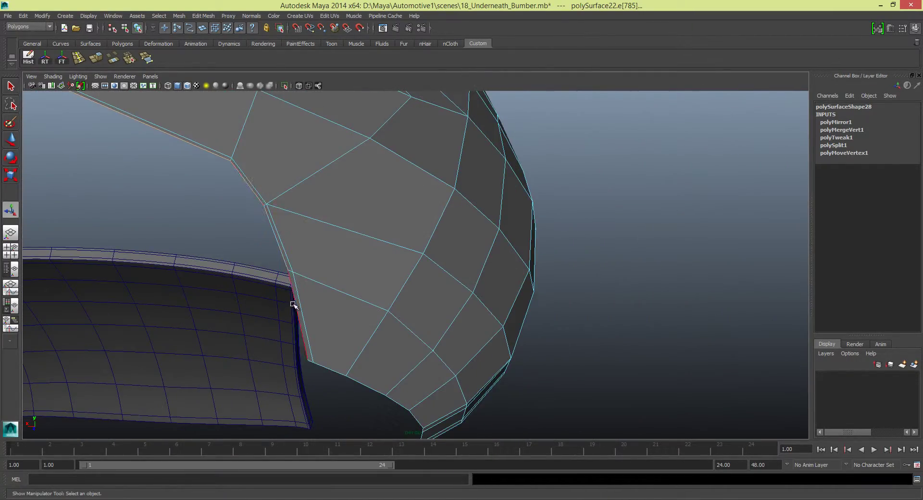
alt+right_drag(293, 305, 314, 288)
alt+drag(314, 288, 101, 71)
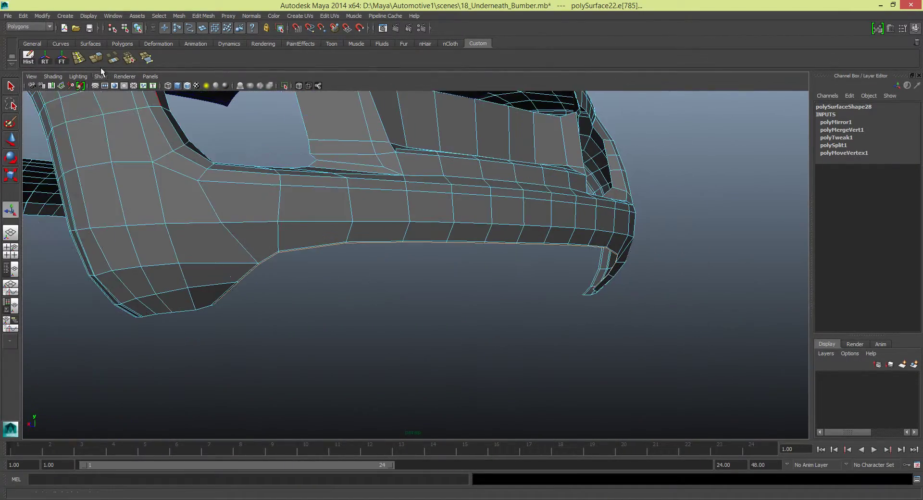
click(876, 29)
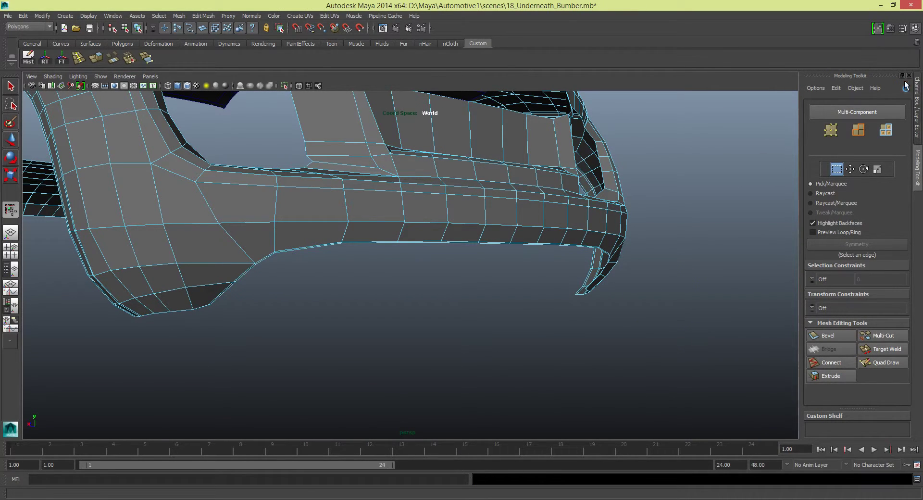
alt+drag(335, 269, 269, 241)
double_click(269, 241)
mouse_move(514, 267)
alt+mouse_down()
mouse_move(456, 245)
mouse_move(555, 225)
mouse_move(377, 225)
mouse_move(481, 200)
alt+mouse_up()
- Extrude the underside edge loop, then undo both the extrusion and the loop selection
key(ctrl+e)
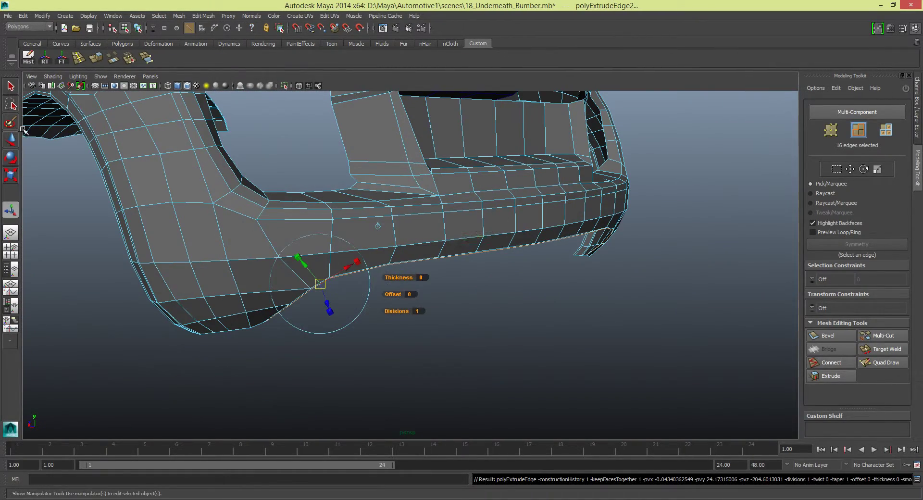
click(23, 16)
click(39, 30)
click(23, 16)
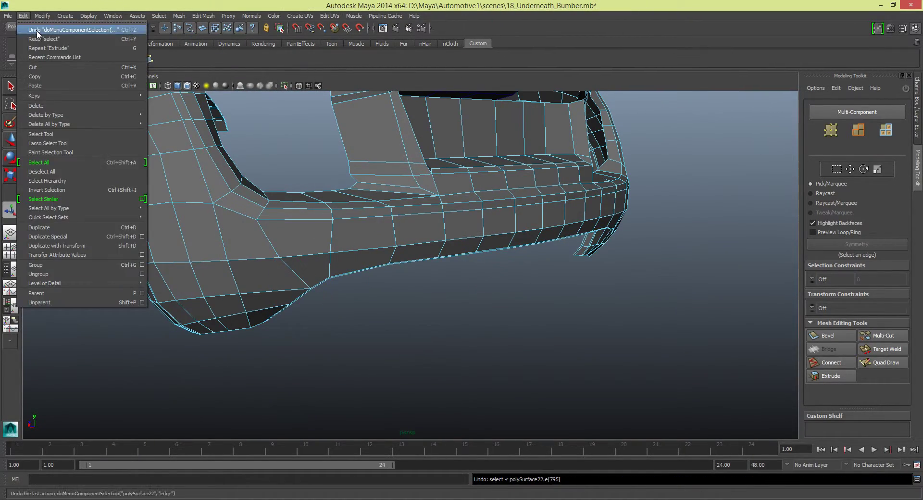
click(37, 30)
- Select the bumper's bottom-border edges and try an extrusion, then undo it
mouse_move(289, 217)
alt+mouse_down()
mouse_move(336, 193)
mouse_move(302, 153)
alt+mouse_up()
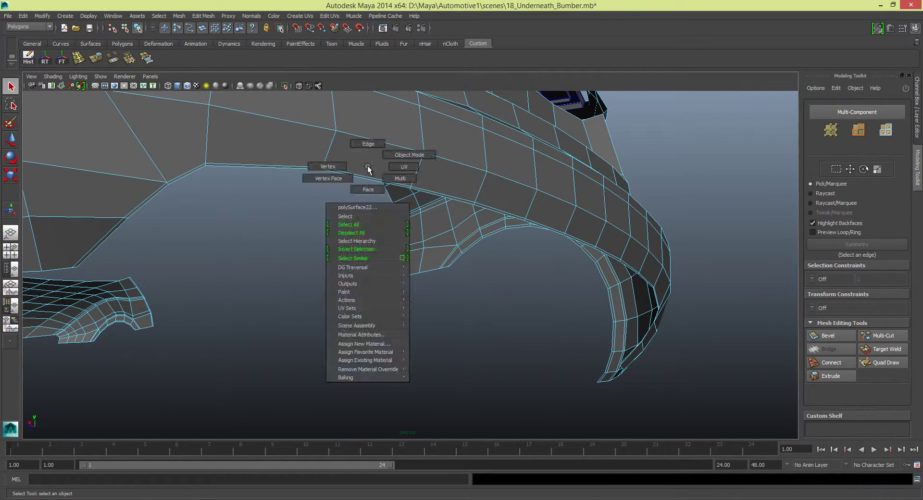
right_drag(367, 169, 337, 166)
click(366, 178)
key(w)
key(ctrl+e)
alt+drag(334, 165, 406, 209)
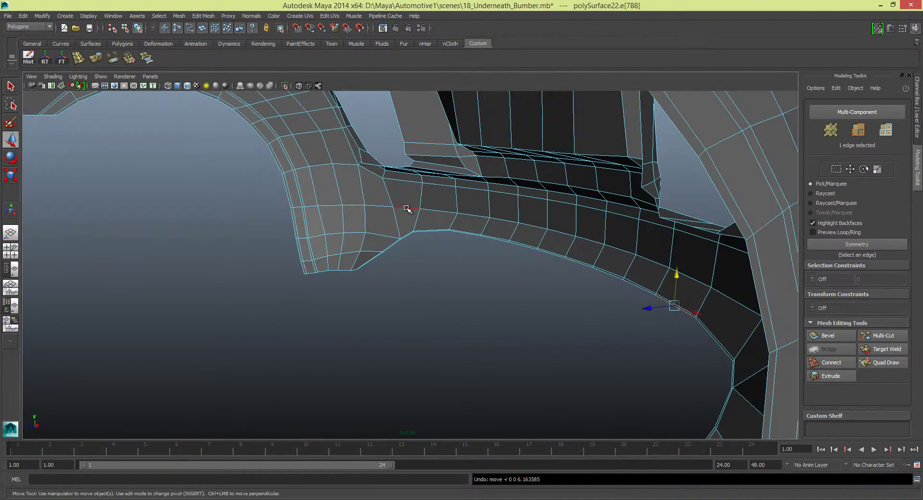
key(ctrl+z)
- Extrude the 16 bottom-border edges with Thickness 0, Offset 0 and 1 division
mouse_move(487, 302)
alt+mouse_down()
mouse_move(474, 283)
mouse_move(517, 250)
alt+mouse_up()
alt+drag(547, 285, 186, 235)
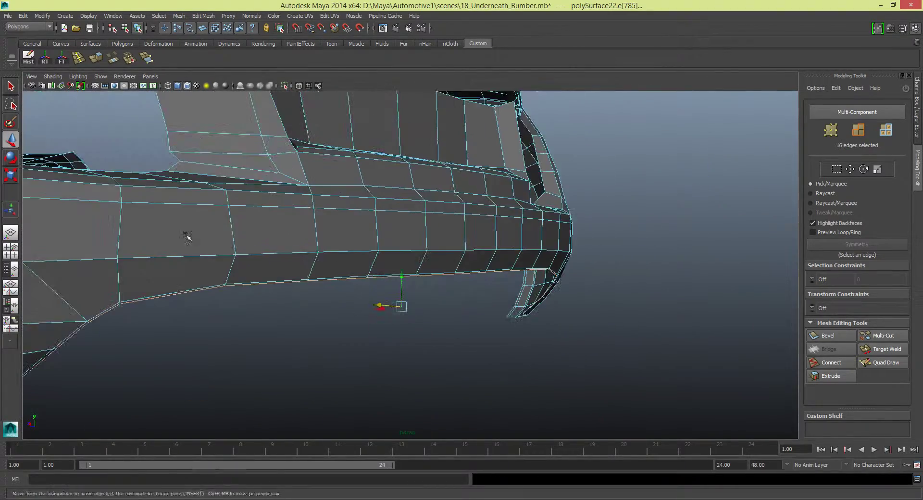
key(ctrl+e)
mouse_move(382, 307)
alt+mouse_down()
mouse_move(453, 241)
mouse_move(511, 276)
mouse_move(465, 286)
mouse_move(420, 241)
mouse_move(508, 290)
alt+mouse_up()
mouse_move(508, 290)
alt+right_down()
mouse_move(476, 340)
mouse_move(422, 257)
alt+right_up()
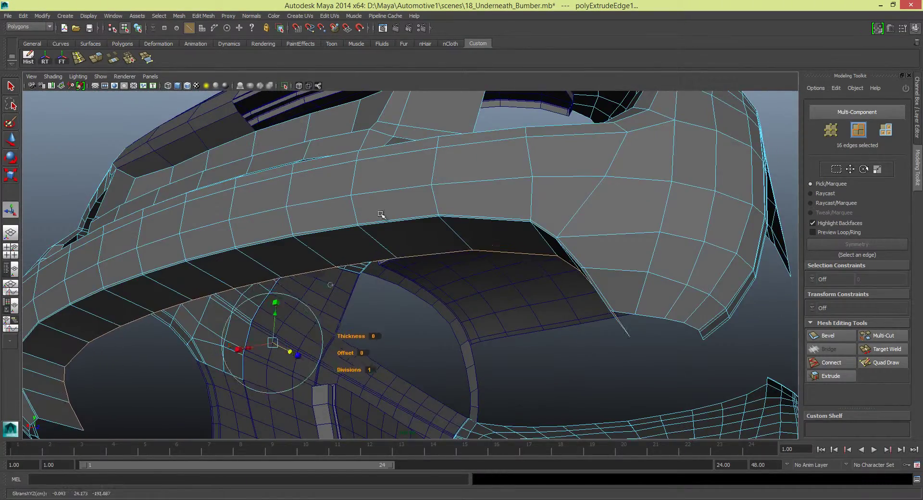
key(a)
key(ctrl+a)
key(ctrl+a)
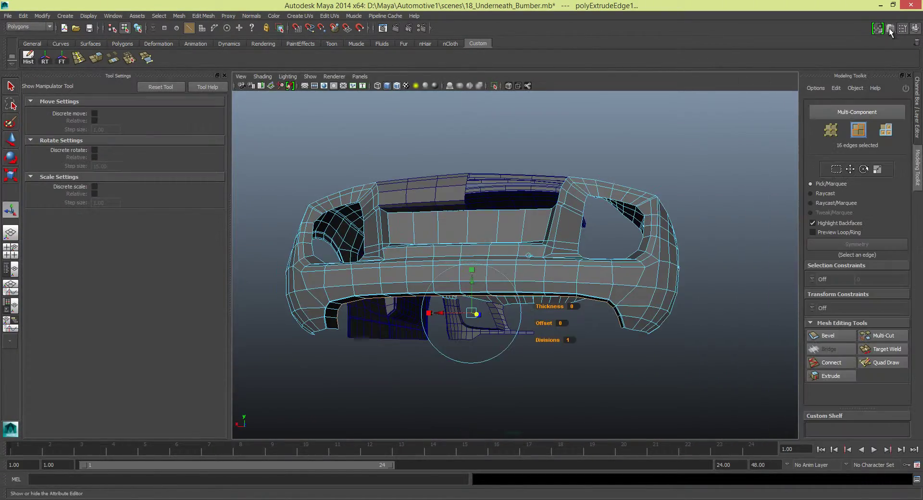
- Convert the underside edge selection to faces using the marking menu
click(225, 76)
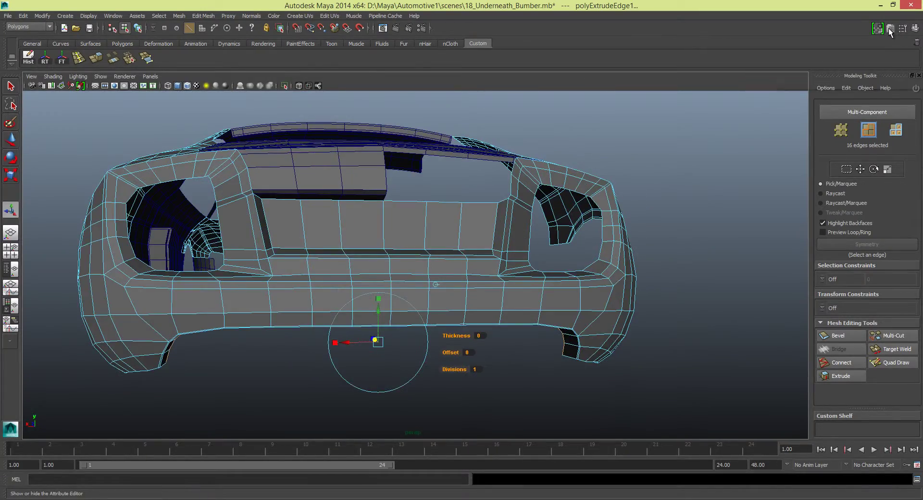
click(903, 28)
mouse_move(433, 269)
alt+mouse_down()
mouse_move(454, 221)
mouse_move(315, 210)
alt+mouse_up()
shift+right_click(315, 209)
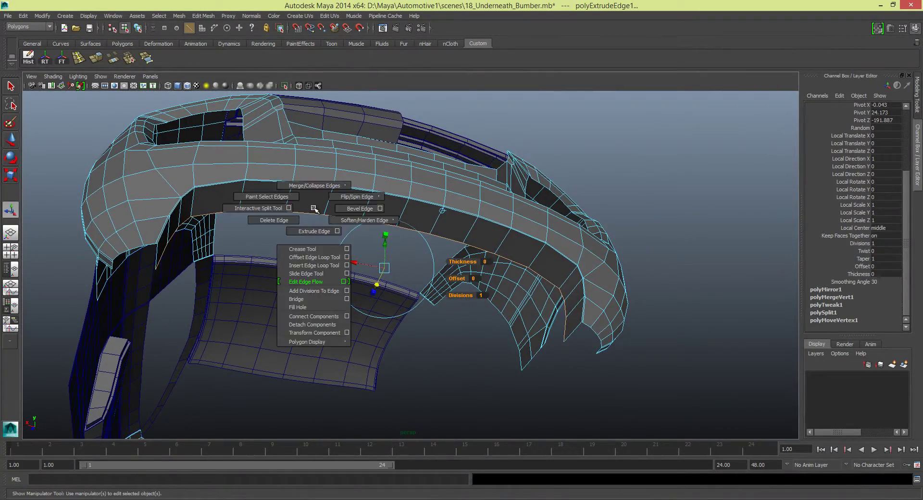
ctrl+right_click(314, 208)
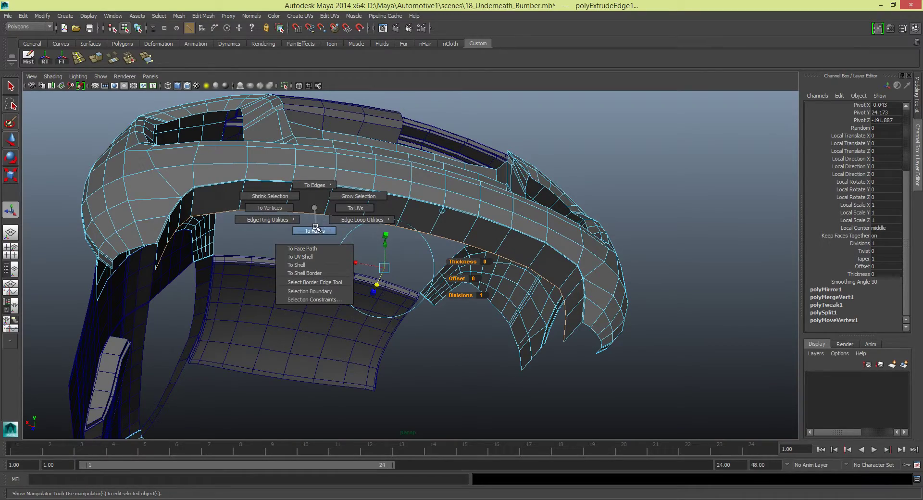
click(306, 197)
click(306, 171)
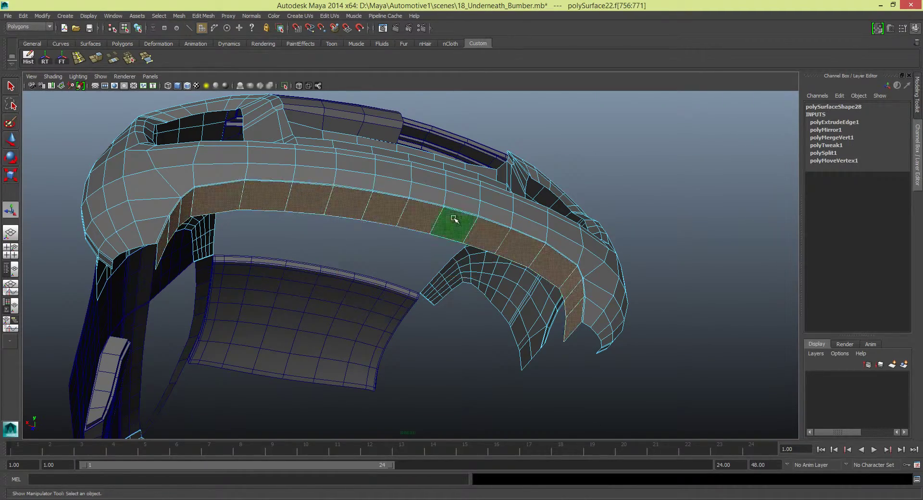
- Duplicate the selected faces into a separate object, polySurface27
mouse_move(433, 241)
alt+mouse_down()
mouse_move(289, 216)
mouse_move(319, 237)
alt+mouse_up()
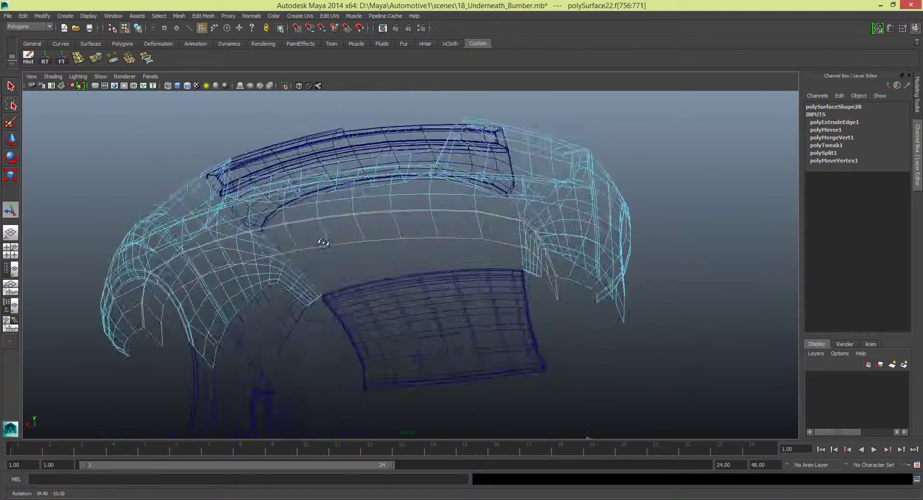
click(203, 15)
click(219, 217)
alt+drag(219, 217, 398, 172)
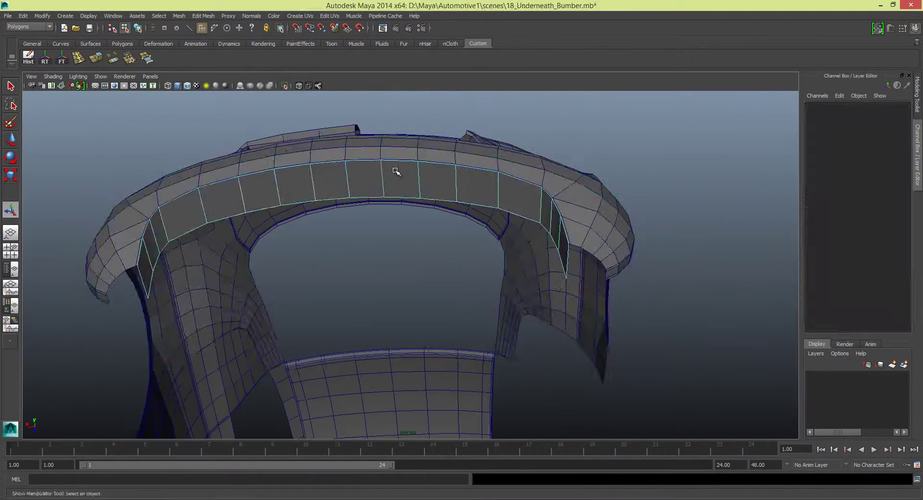
key(F8)
mouse_move(358, 196)
alt+mouse_down()
mouse_move(336, 220)
mouse_move(309, 218)
alt+mouse_up()
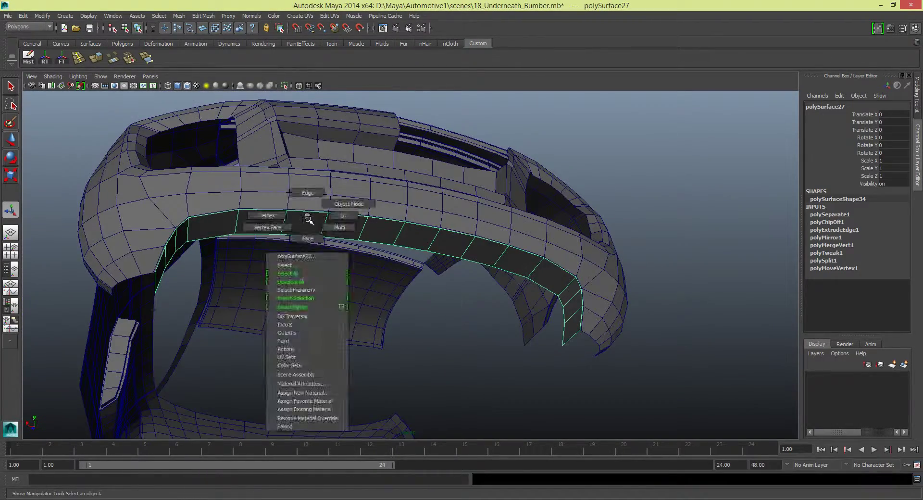
- Extrude the duplicated strip's faces to a Local Translate Z depth of 2.2, checking the reference photo
shift+right_drag(309, 218, 267, 226)
key(space)
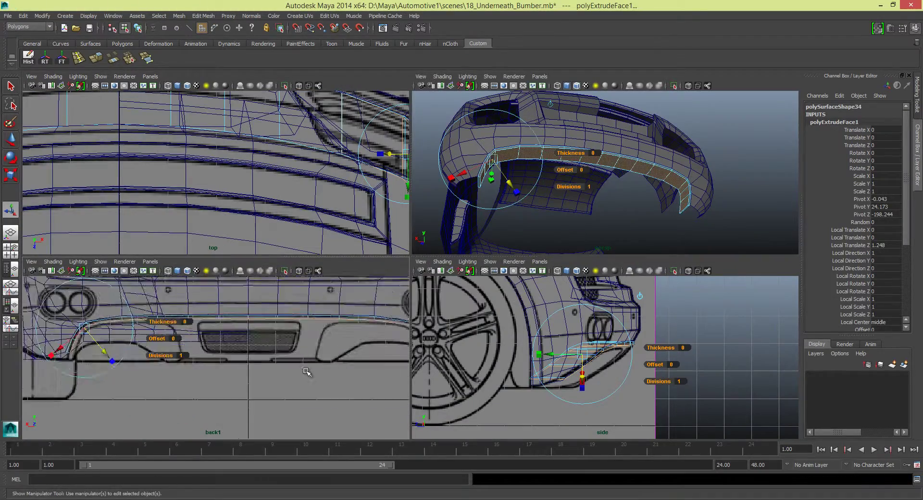
drag(509, 179, 509, 183)
key(alt+Tab)
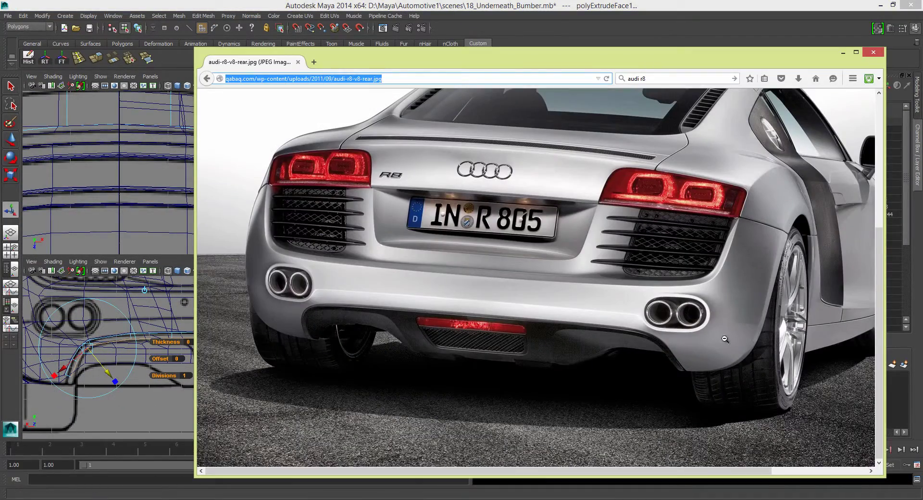
drag(540, 67, 447, 204)
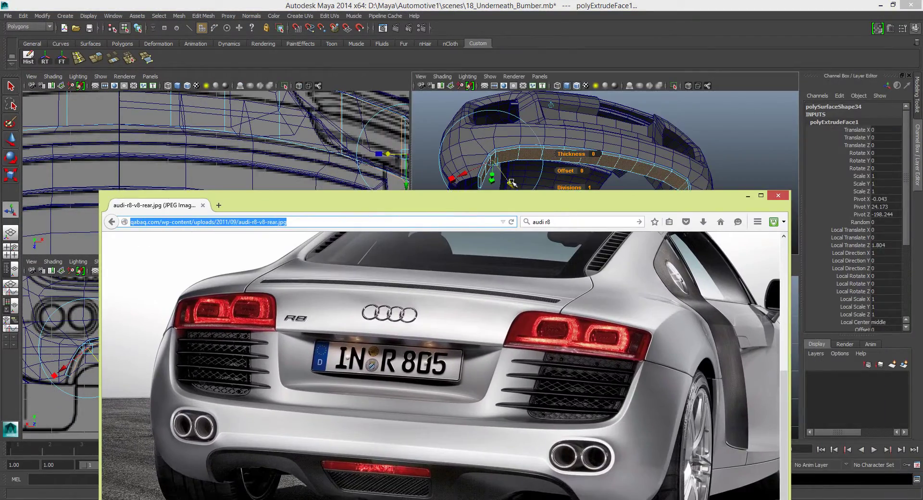
key(alt+Tab)
alt+drag(511, 182, 668, 206)
key(alt+Tab)
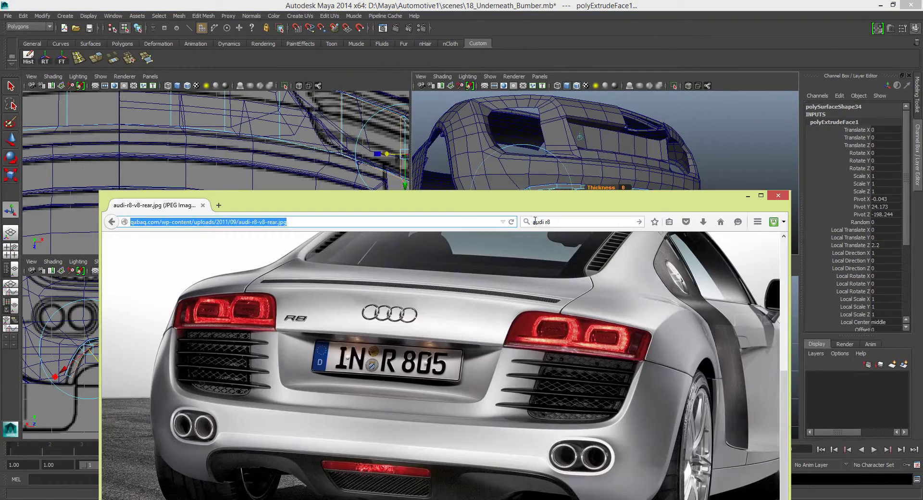
drag(535, 194, 540, 120)
click(752, 121)
- Delete the strip's construction history and save the scene
key(space)
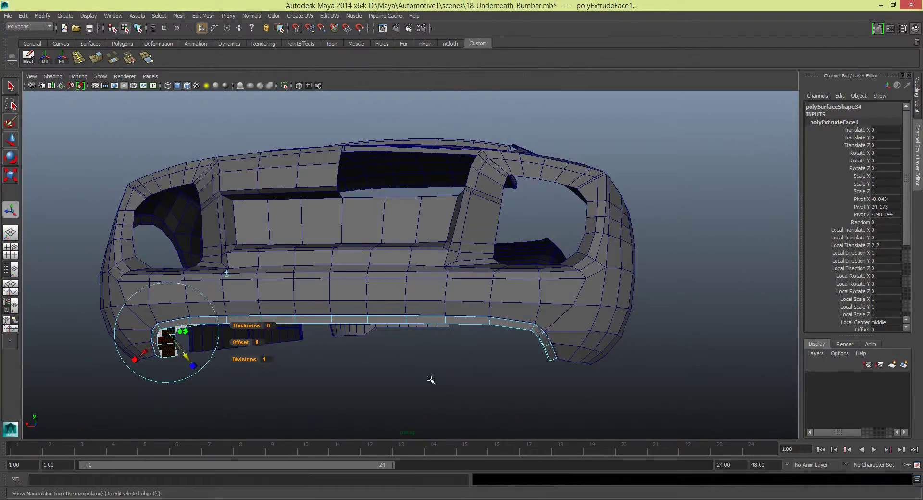
alt+drag(429, 377, 370, 243)
click(28, 58)
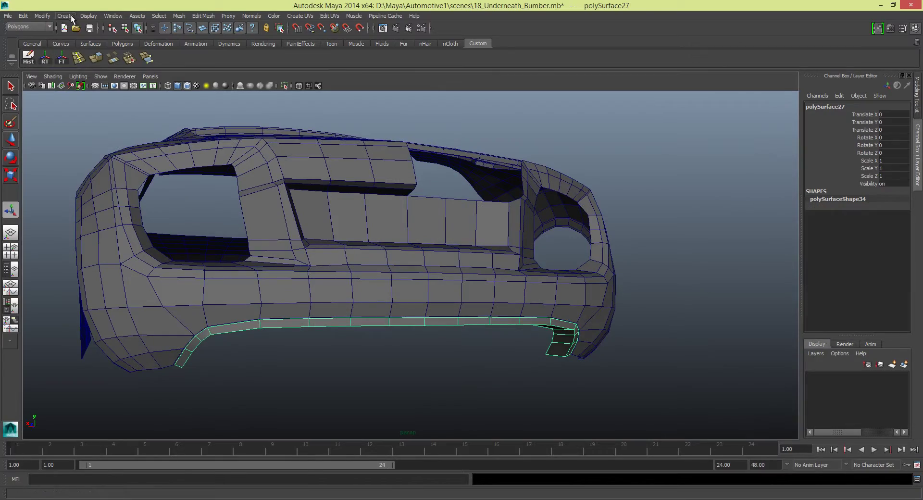
click(39, 15)
key(w)
mouse_move(370, 288)
alt+mouse_down()
mouse_move(488, 298)
mouse_move(469, 290)
alt+mouse_up()
key(ctrl+s)
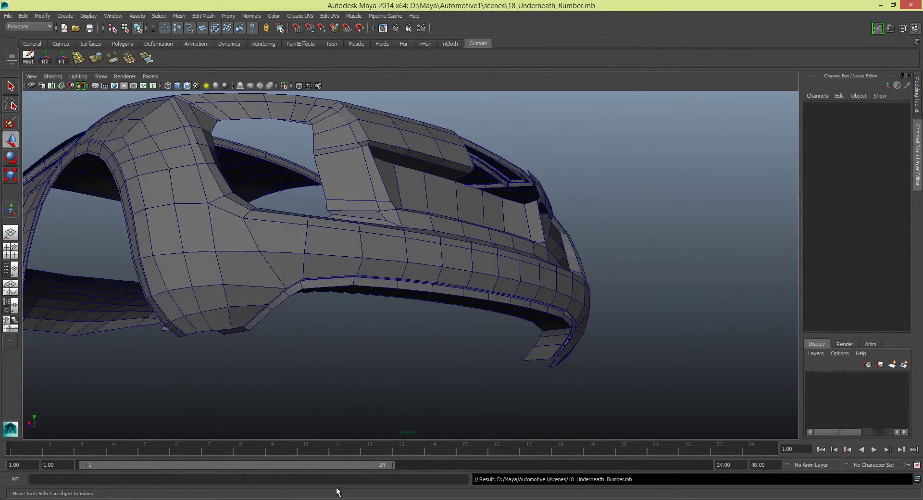
key(alt+Tab)
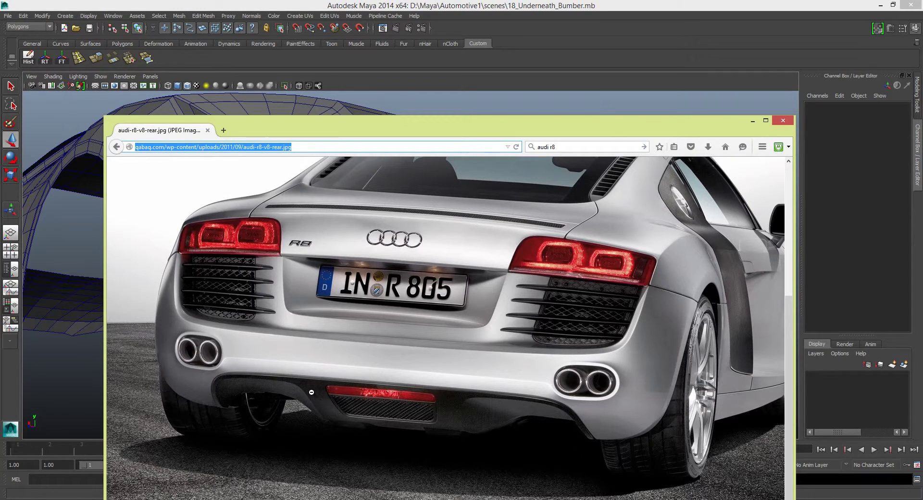
click(749, 121)
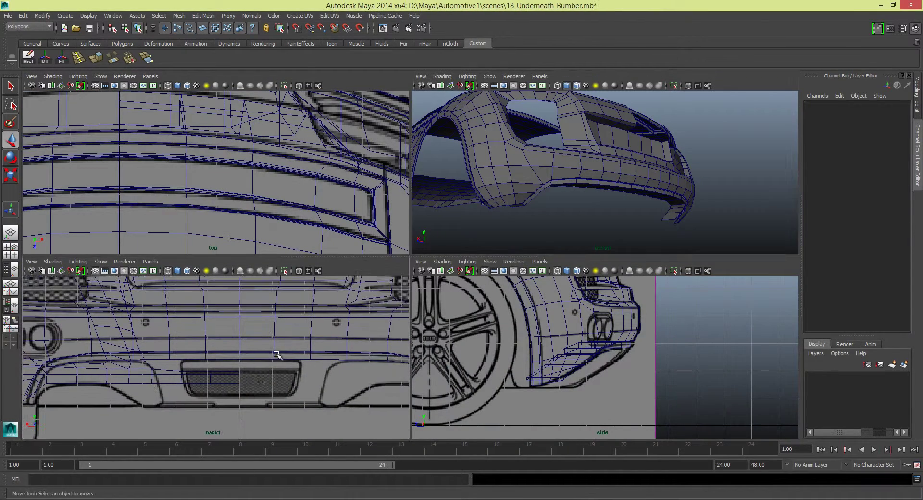
- Extrude the strip's row of faces and pull the extrusion downward
scroll(645, 184, up, 5)
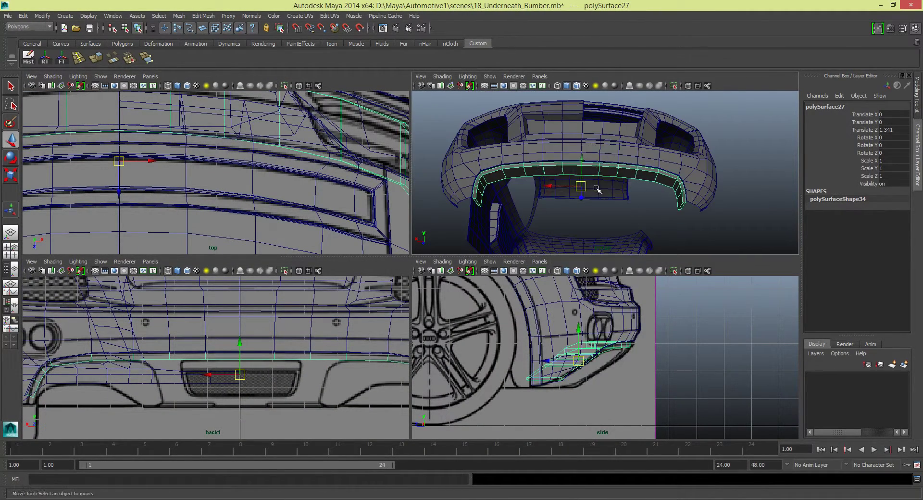
key(F11)
drag(485, 168, 646, 179)
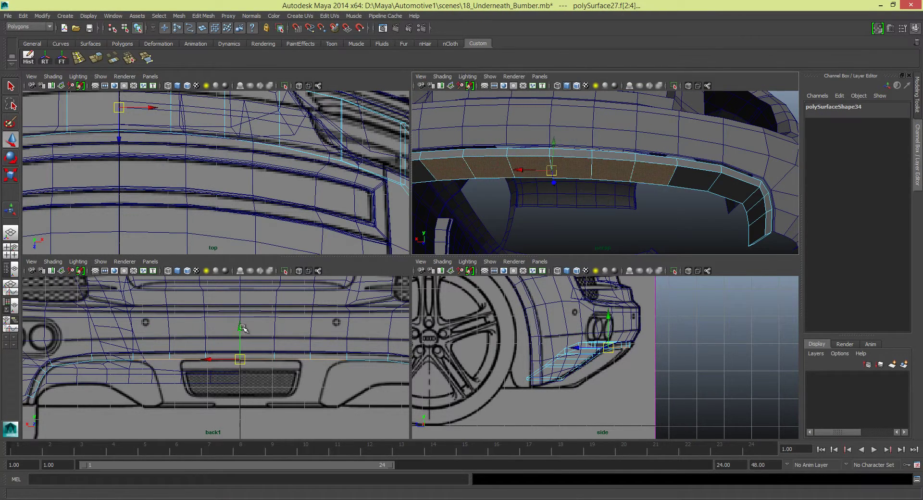
key(bracketleft)
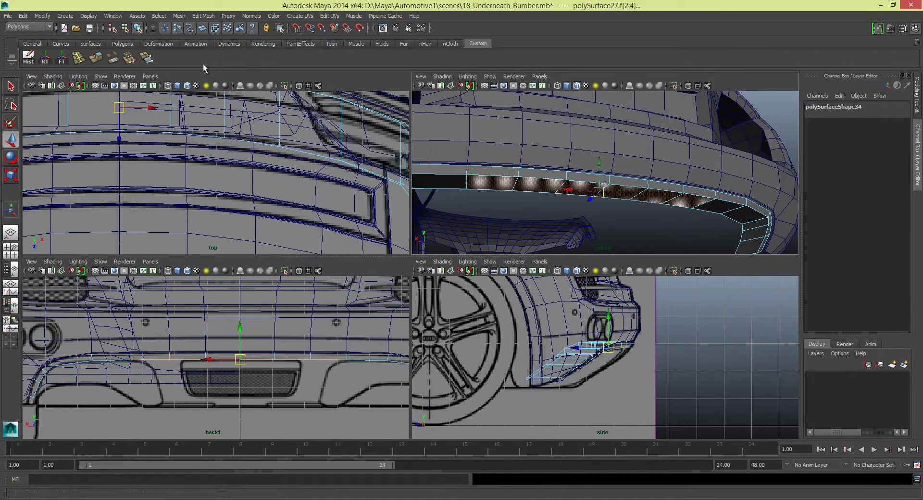
click(96, 58)
mouse_move(599, 166)
mouse_down()
mouse_move(599, 183)
mouse_move(562, 153)
mouse_move(569, 139)
mouse_move(553, 144)
mouse_up()
key(t)
key(space)
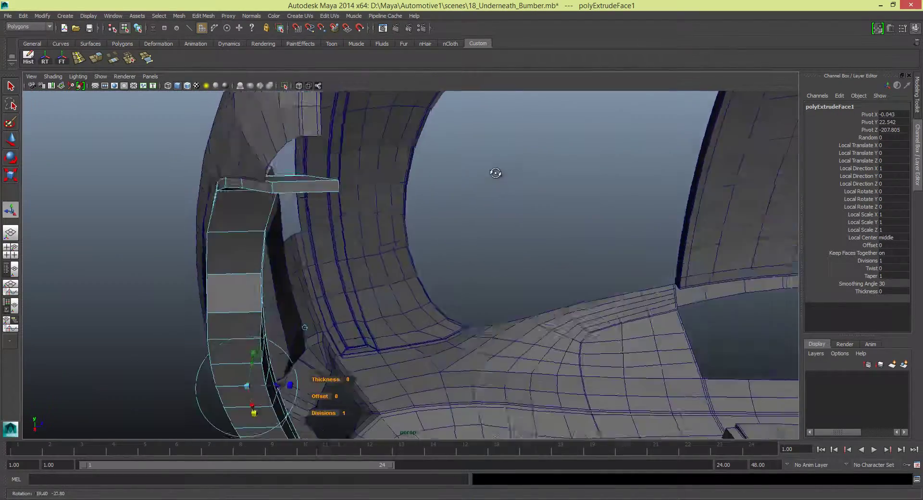
mouse_move(495, 171)
alt+mouse_down()
mouse_move(509, 140)
mouse_move(485, 102)
mouse_move(609, 96)
alt+mouse_up()
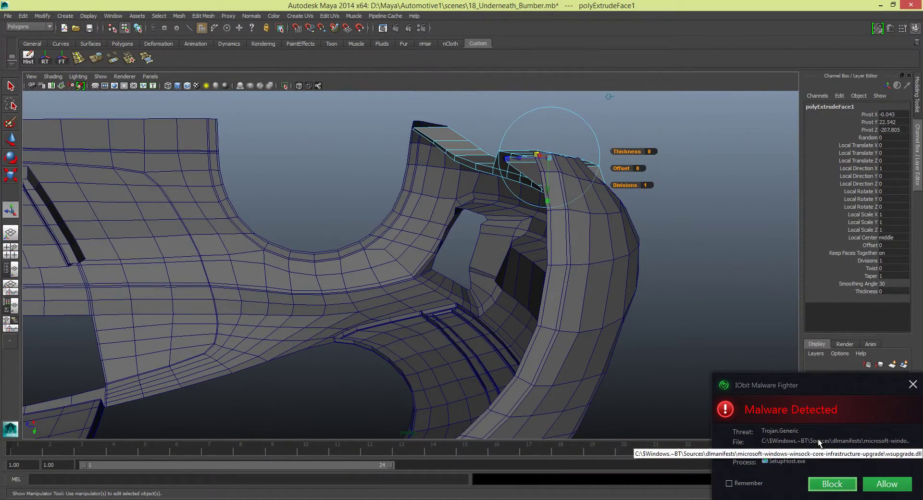
mouse_move(673, 365)
alt+mouse_down()
mouse_move(542, 295)
mouse_move(489, 305)
mouse_move(461, 240)
mouse_move(500, 226)
mouse_move(529, 257)
alt+mouse_up()
key(space)
key(space)
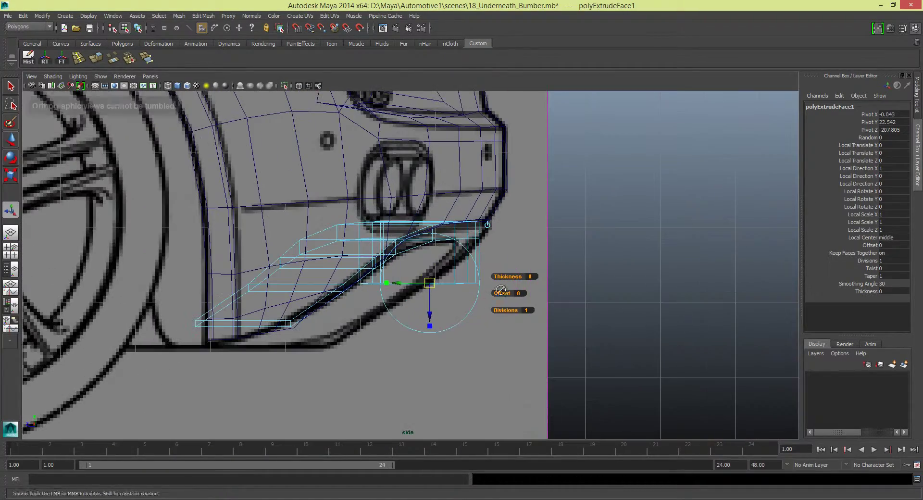
key(space)
mouse_move(538, 193)
alt+mouse_down()
mouse_move(586, 184)
mouse_move(518, 167)
alt+mouse_up()
- Extrude face f[4], move it to Translate Y -8.114, Z 12.092 and scale X to 0.897
click(513, 183)
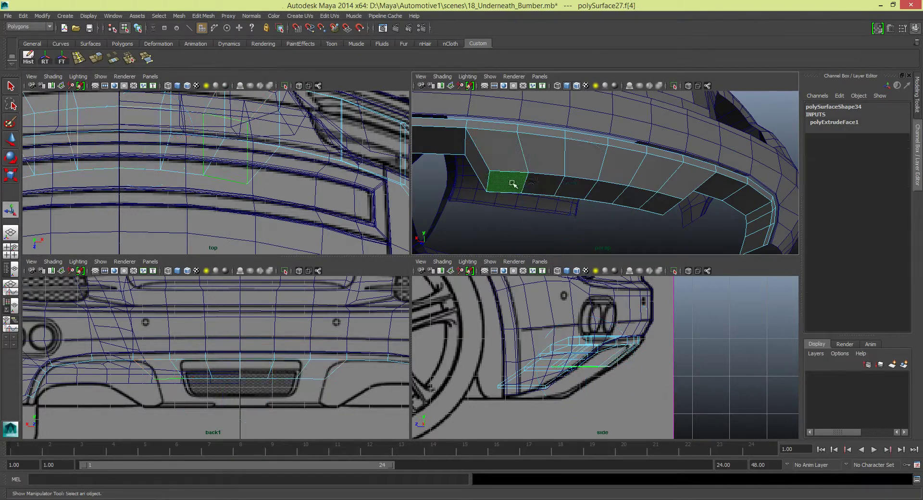
click(97, 59)
mouse_move(589, 195)
mouse_down()
mouse_move(591, 179)
mouse_move(548, 226)
mouse_up()
drag(553, 395, 505, 390)
mouse_move(577, 202)
alt+mouse_down()
mouse_move(540, 160)
mouse_move(531, 253)
mouse_move(433, 288)
mouse_move(366, 384)
alt+mouse_up()
key(space)
- Compare the model against the Audi V8 Top reference photo in the browser
key(alt+Tab)
click(359, 411)
key(alt+Left)
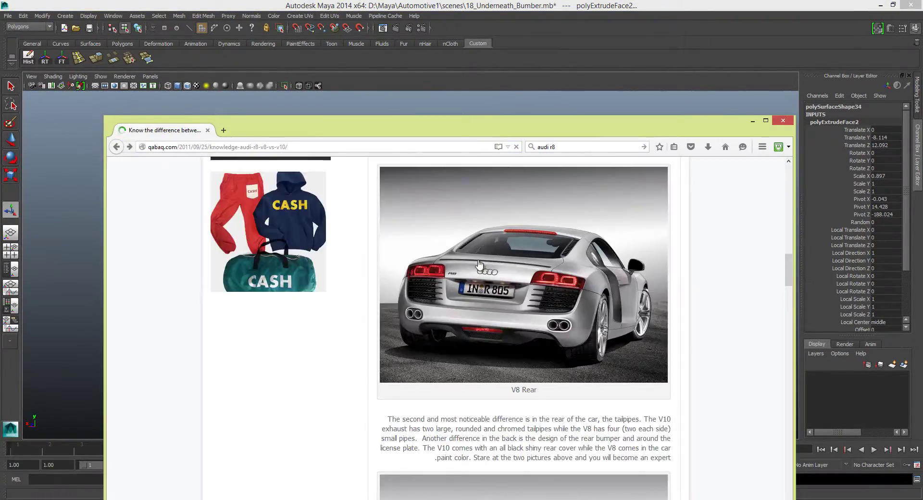
scroll(440, 337, down, 5)
scroll(442, 311, down, 3)
scroll(442, 311, down, 3)
click(450, 293)
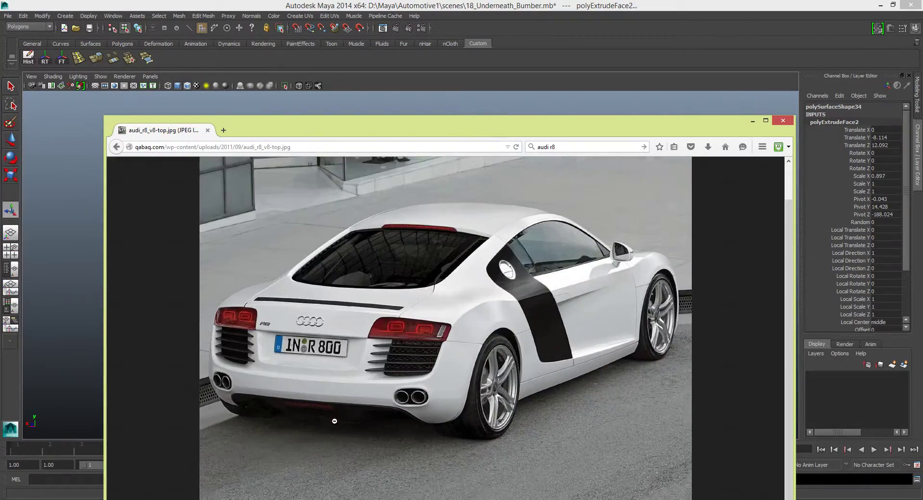
click(754, 121)
mouse_move(610, 274)
alt+mouse_down()
mouse_move(601, 291)
mouse_move(503, 290)
alt+mouse_up()
key(space)
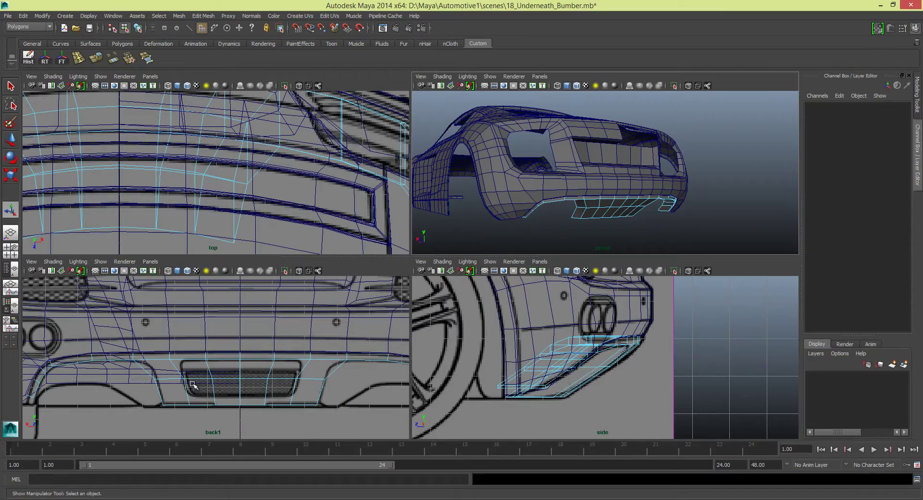
- Rework the previous extrusion: narrow the centre panel to 0.735, push it out to 5.136, pull strip faces outward
click(238, 388)
key(space)
alt+drag(629, 226, 447, 287)
key(space)
key(space)
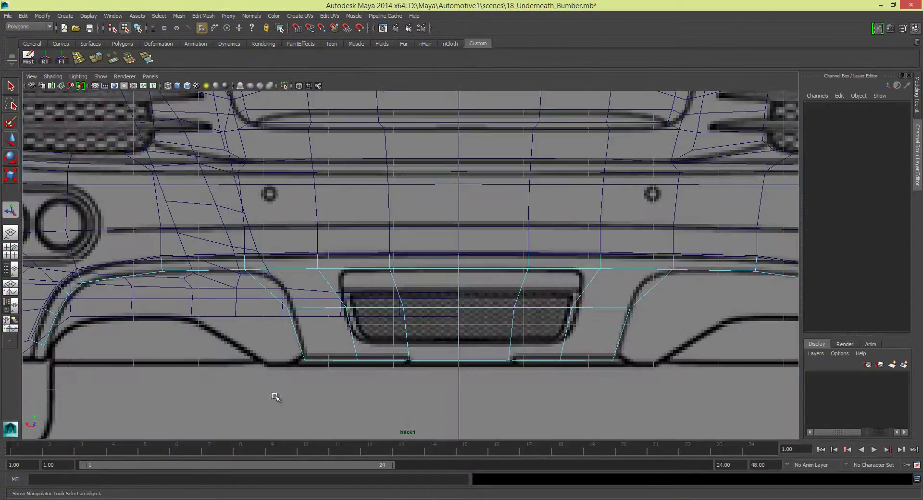
key(space)
key(ctrl+z)
key(ctrl+z)
key(ctrl+z)
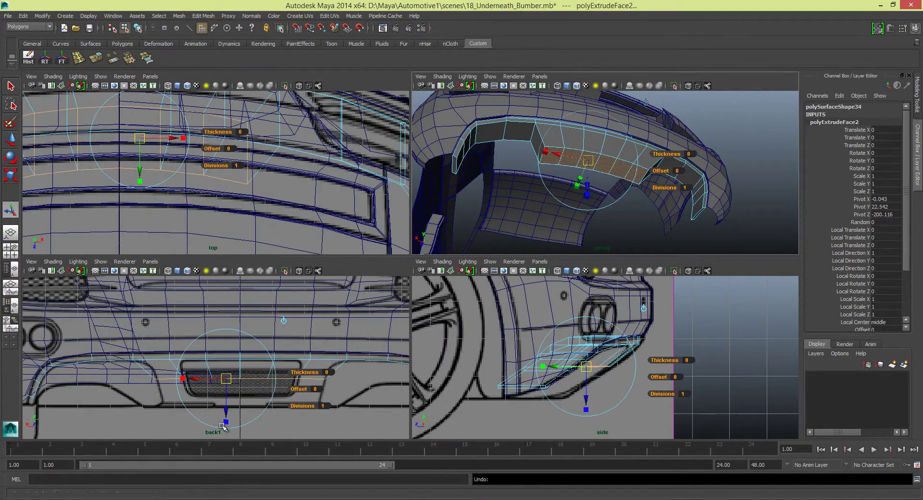
key(ctrl+z)
key(ctrl+z)
drag(545, 158, 559, 160)
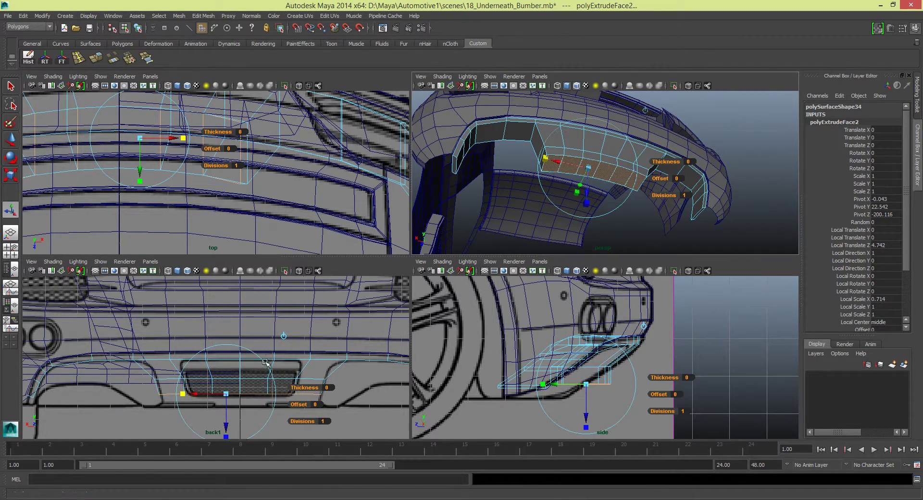
scroll(265, 361, up, 3)
drag(240, 372, 272, 355)
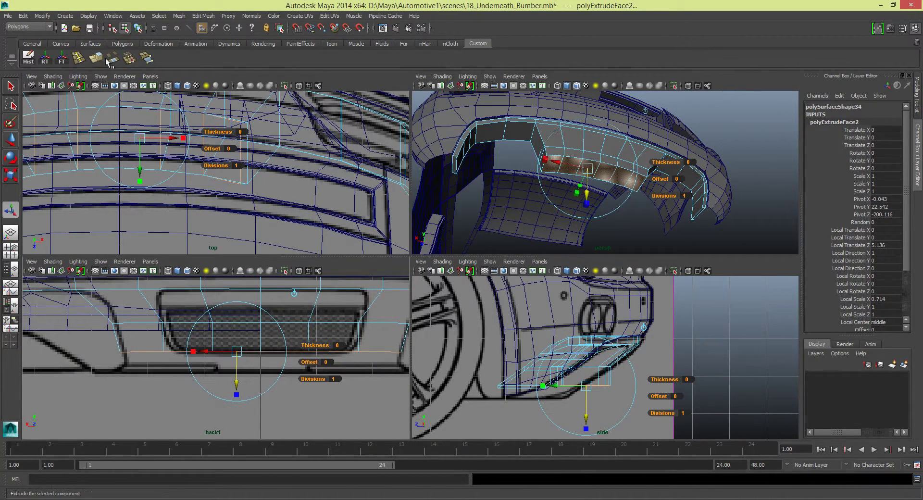
drag(139, 164, 139, 199)
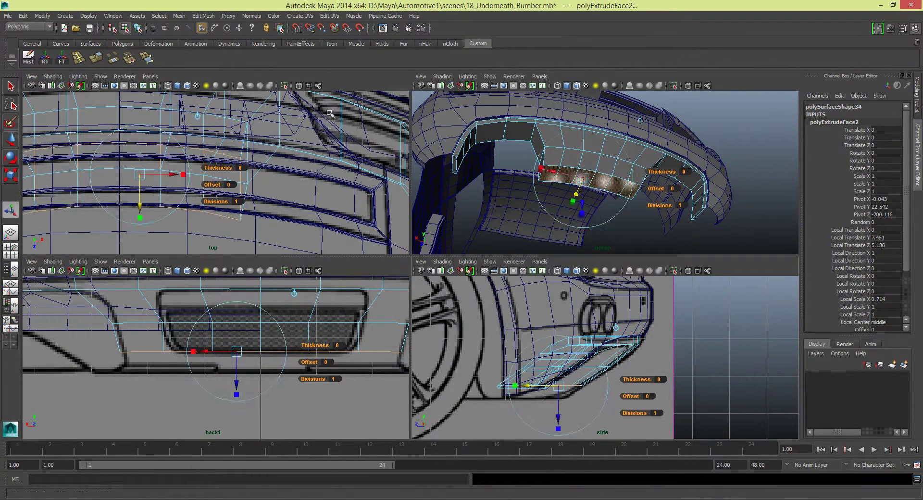
- Extrude the diffuser strip faces again, lowering the new extrusion and pushing it back along the car
key(ctrl+e)
click(638, 120)
middle_drag(638, 119, 549, 180)
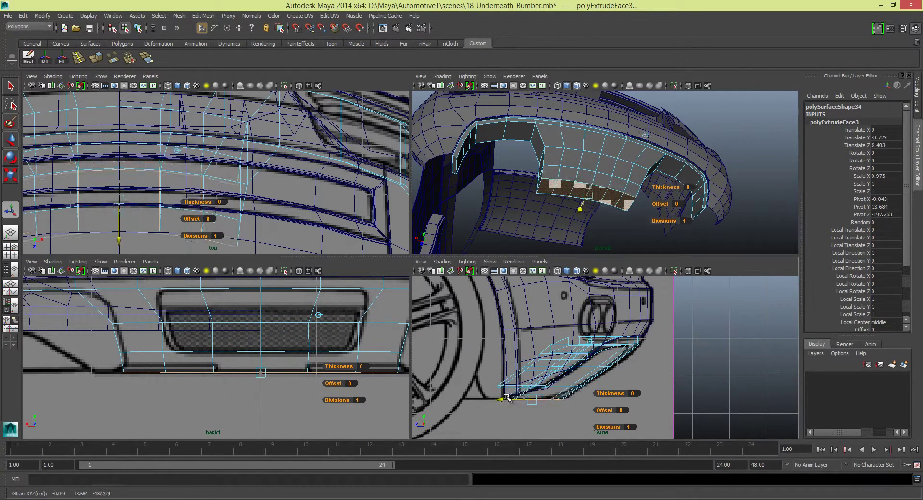
middle_drag(250, 384, 289, 385)
- In the back view, raise the diffuser's upper vertex row to match the blueprint outline
key(space)
scroll(300, 262, up, 2)
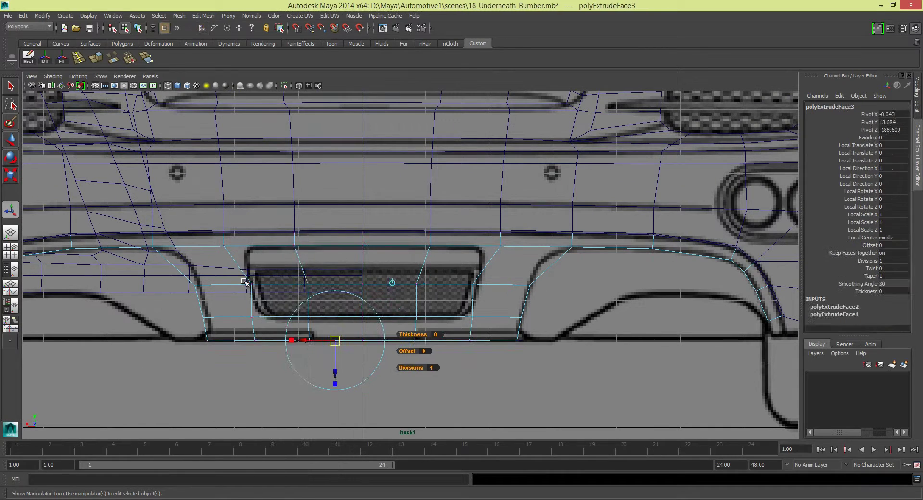
drag(245, 282, 444, 306)
scroll(412, 288, up, 2)
key(r)
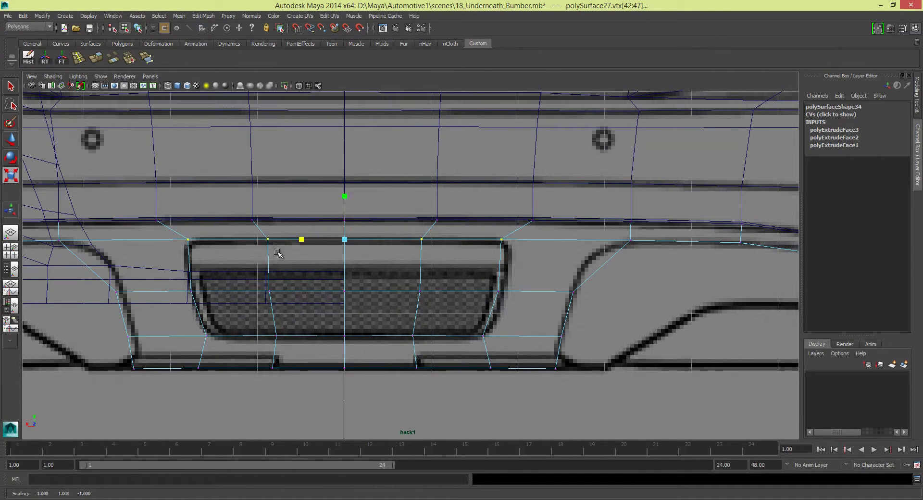
drag(228, 310, 591, 262)
key(w)
drag(356, 262, 360, 239)
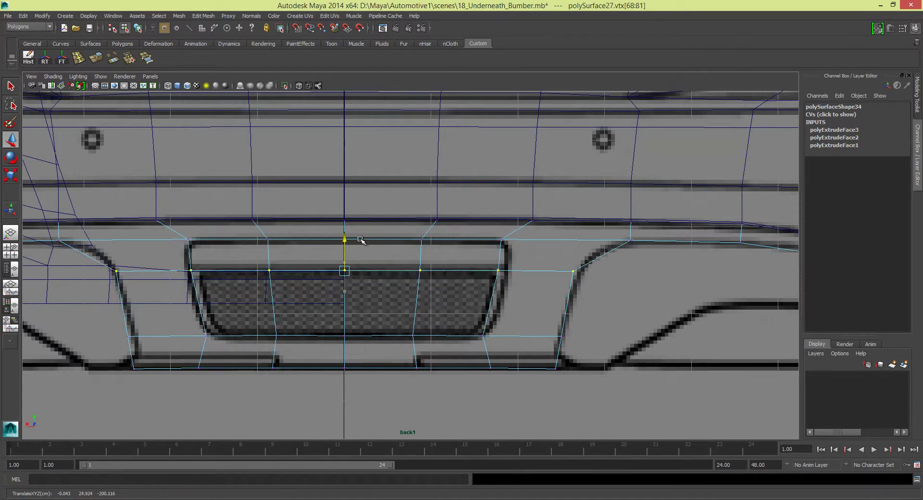
scroll(421, 305, down, 2)
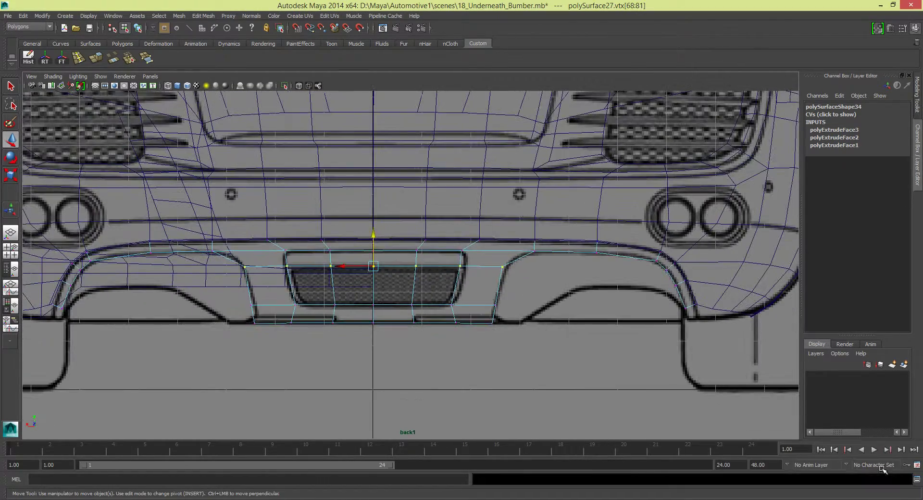
key(space)
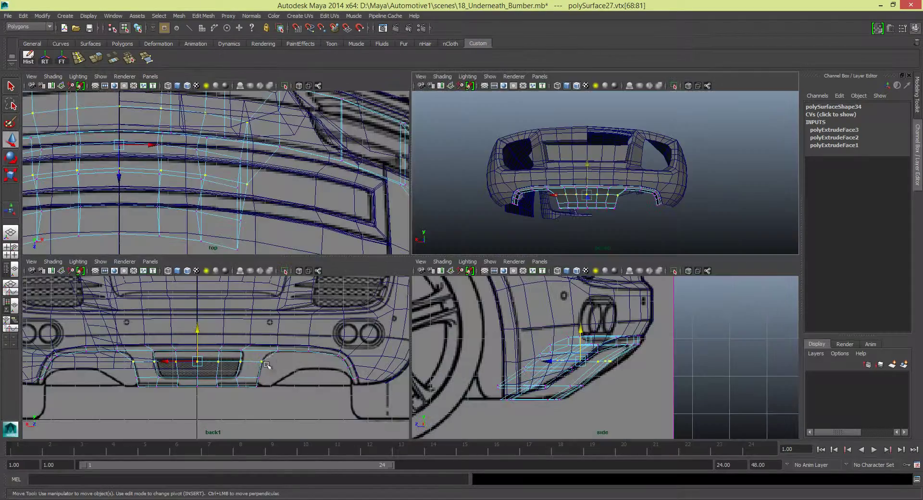
alt+drag(601, 192, 553, 182)
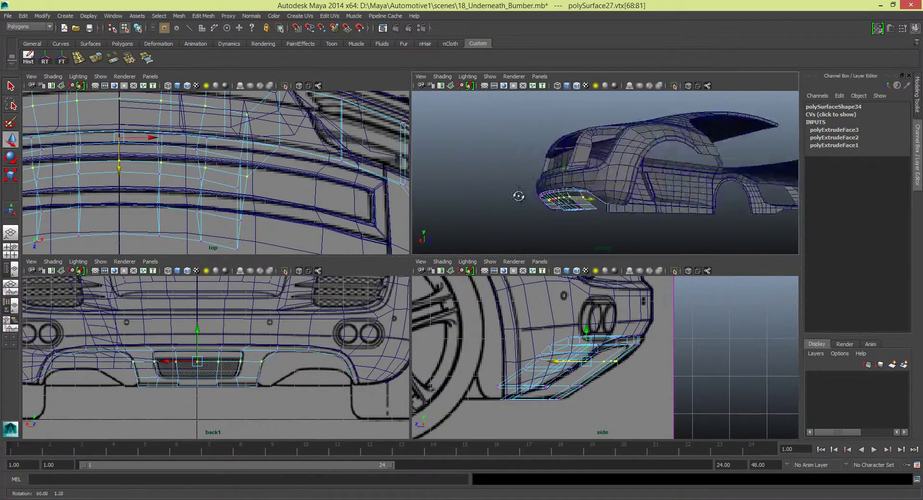
scroll(553, 182, up, 3)
- Extrude the diffuser's centre faces and push them inward into a slightly widened recessed panel
key(F11)
click(512, 166)
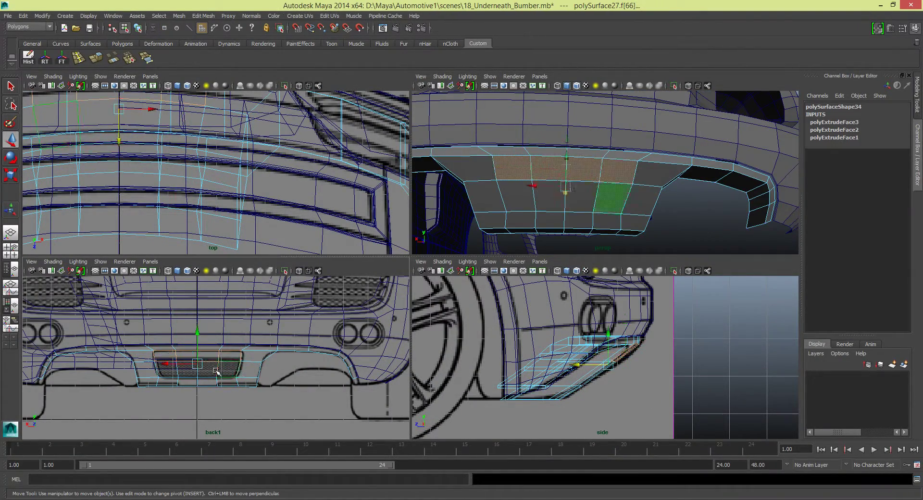
alt+drag(538, 187, 514, 176)
key(ctrl+e)
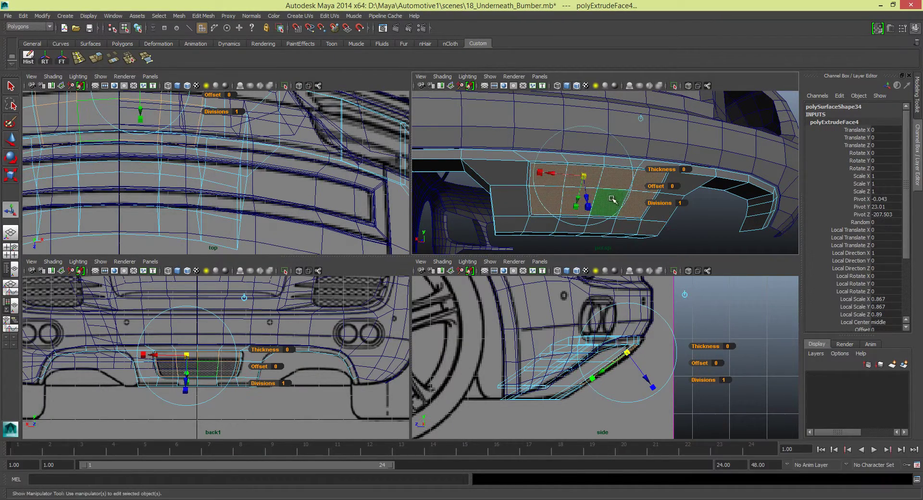
alt+drag(641, 118, 741, 156)
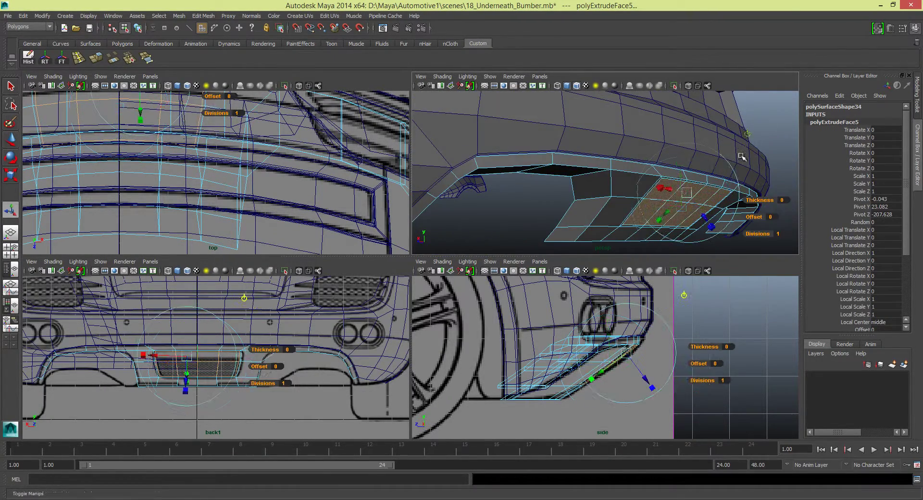
mouse_move(654, 226)
alt+mouse_down()
mouse_move(639, 175)
mouse_move(577, 164)
mouse_move(661, 174)
alt+mouse_up()
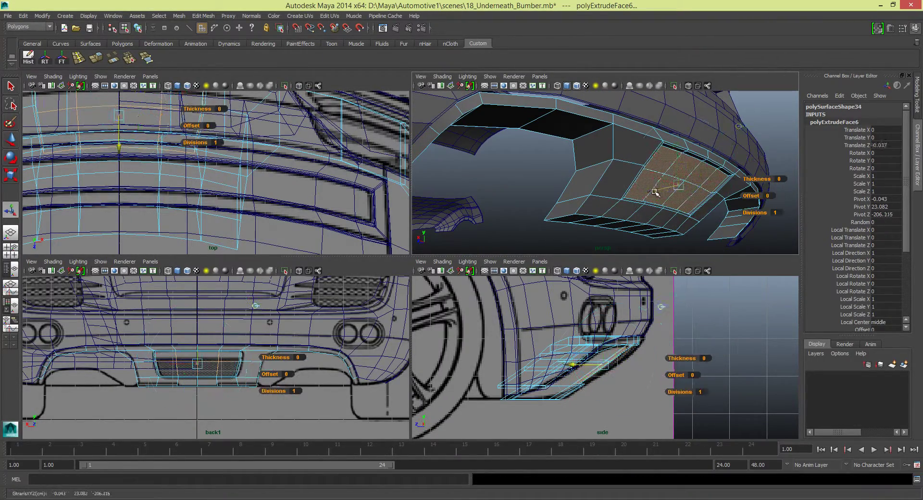
mouse_move(678, 160)
alt+mouse_down()
mouse_move(625, 145)
mouse_move(601, 159)
alt+mouse_up()
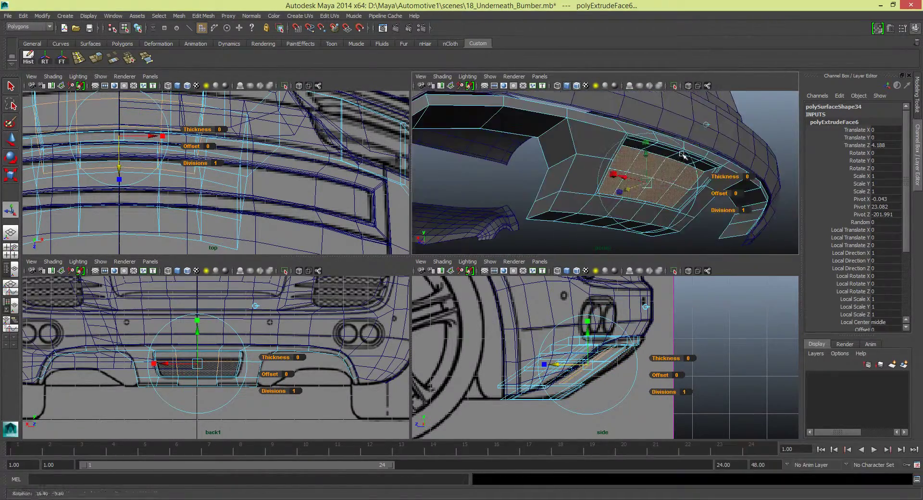
key(space)
scroll(554, 300, up, 5)
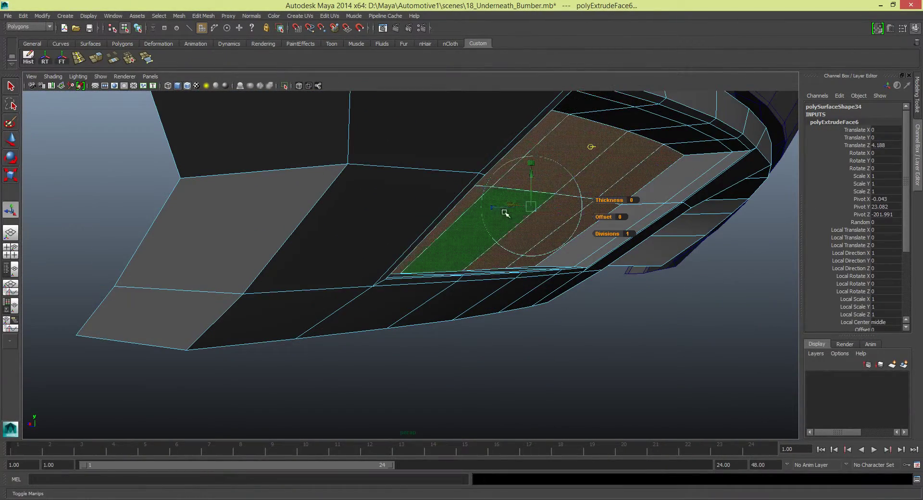
drag(497, 210, 499, 207)
alt+drag(611, 137, 505, 159)
drag(444, 187, 502, 202)
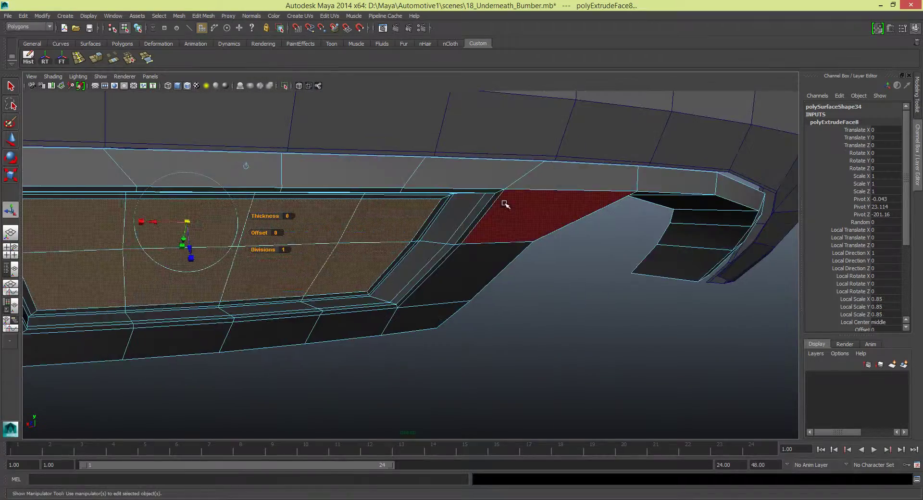
- Check the inset diffuser with smooth preview (3), then turn smoothing back off (1)
click(509, 276)
key(3)
mouse_move(510, 276)
alt+mouse_down()
mouse_move(418, 260)
mouse_move(380, 281)
alt+mouse_up()
click(381, 282)
key(1)
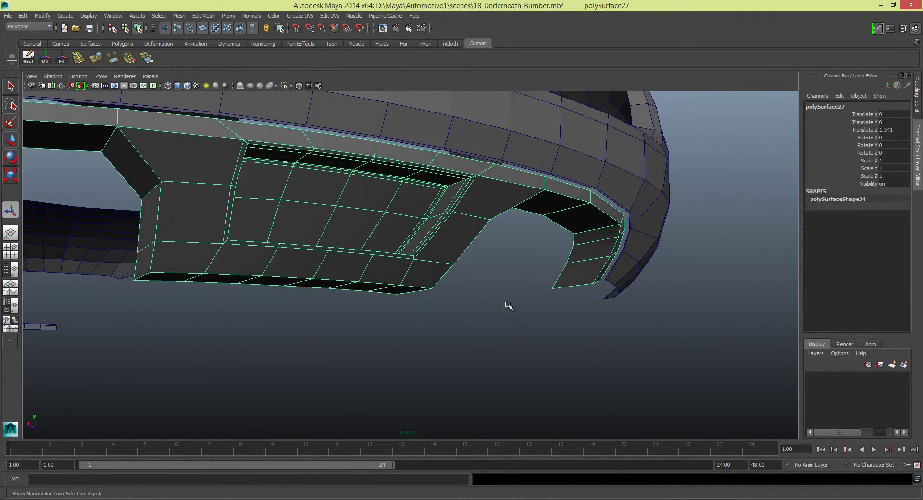
mouse_move(509, 306)
alt+mouse_down()
mouse_move(447, 332)
mouse_move(435, 287)
mouse_move(352, 264)
mouse_move(339, 244)
mouse_move(298, 263)
mouse_move(337, 288)
alt+mouse_up()
- In Firefox, open the Audi R8 rear reference photo at full size
key(alt+Tab)
scroll(572, 336, down, 1)
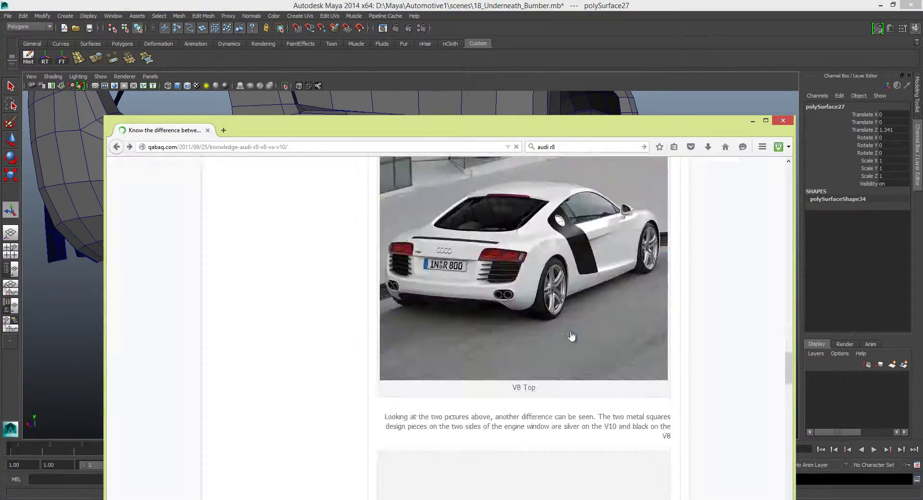
scroll(572, 335, up, 10)
scroll(553, 327, down, 5)
scroll(533, 303, down, 7)
scroll(531, 316, up, 9)
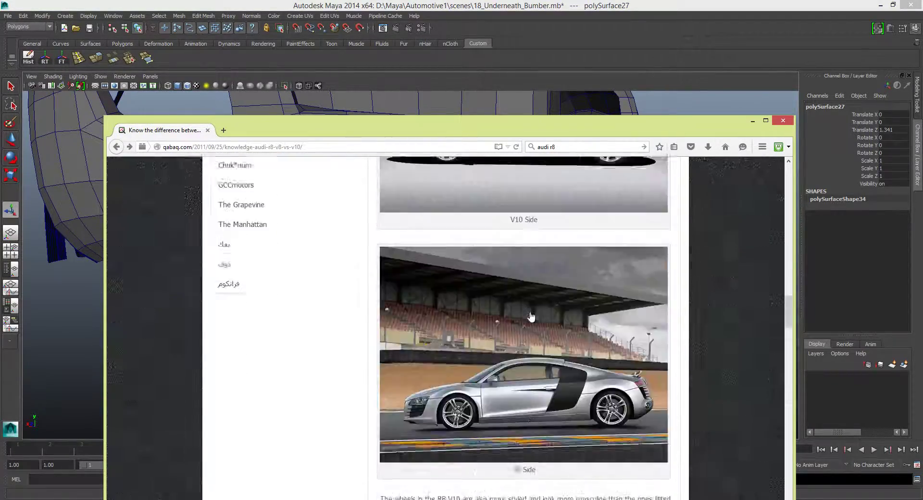
scroll(530, 316, up, 5)
click(532, 319)
click(333, 387)
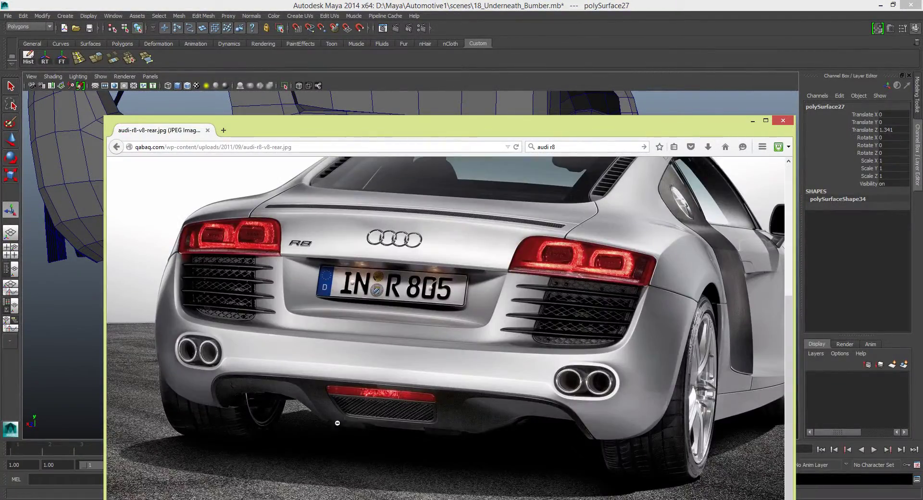
- Insert support edge loops along the diffuser edges and inset panel border to keep corners crisp
key(alt+Tab)
alt+drag(501, 223, 262, 219)
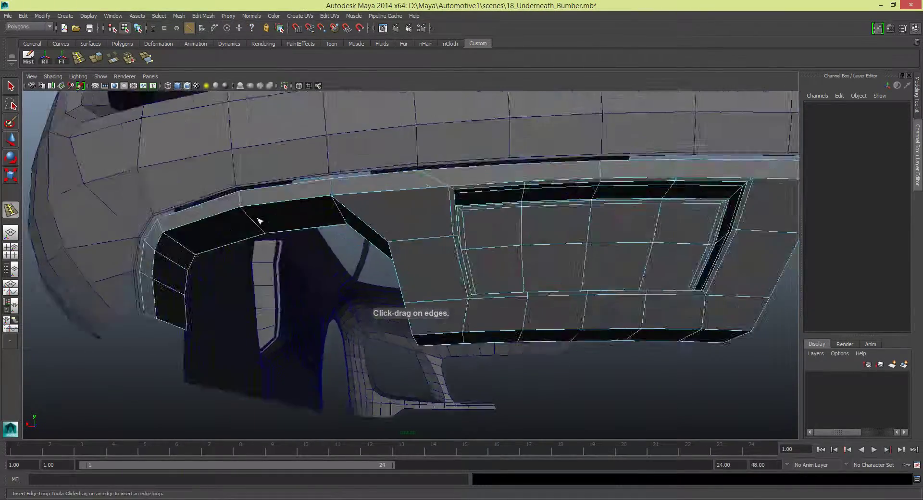
alt+right_drag(262, 219, 408, 219)
click(403, 228)
mouse_move(403, 228)
alt+mouse_down()
mouse_move(441, 277)
mouse_move(457, 228)
alt+mouse_up()
click(439, 272)
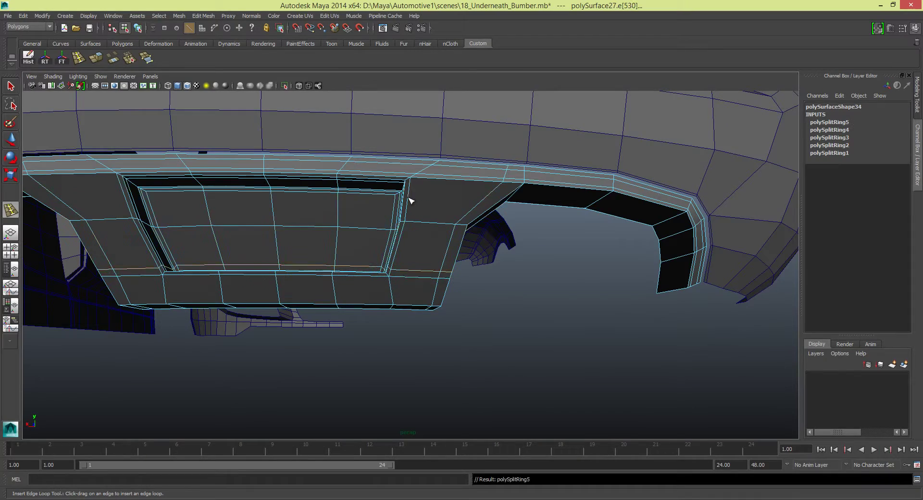
click(420, 189)
alt+drag(420, 188, 413, 199)
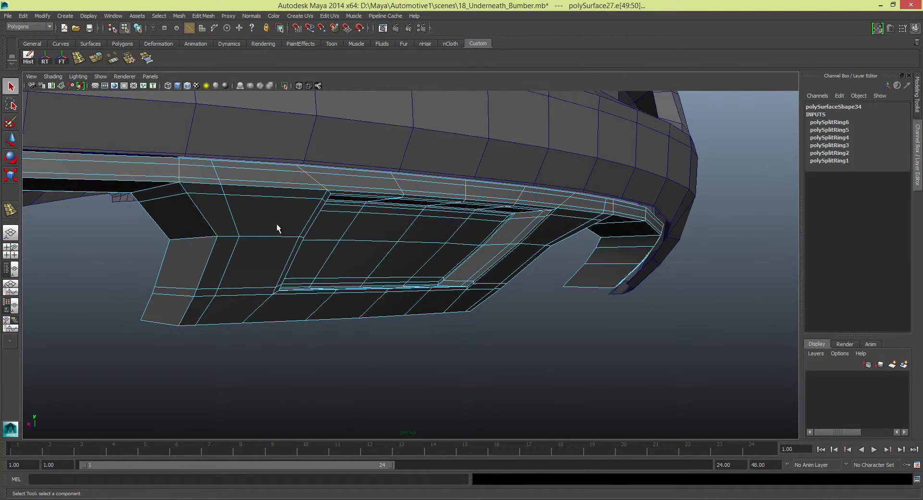
key(F8)
mouse_move(357, 248)
alt+mouse_down()
mouse_move(415, 309)
mouse_move(177, 94)
alt+mouse_up()
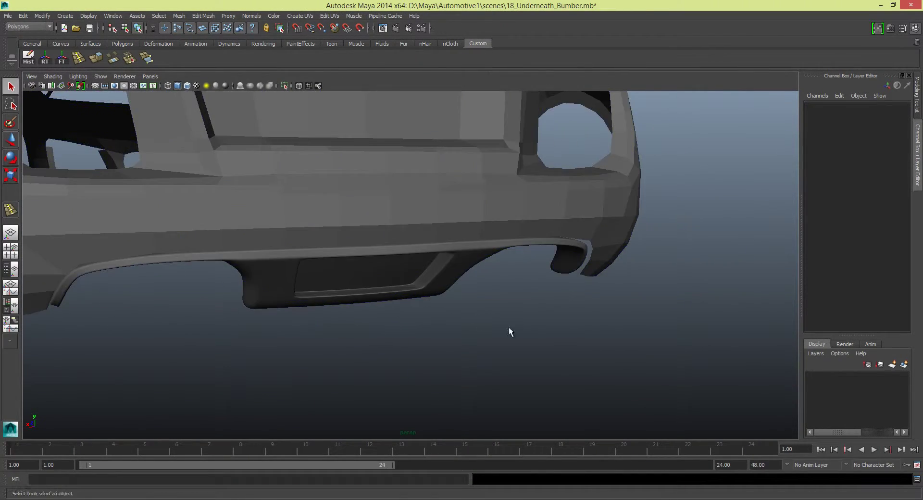
mouse_move(509, 332)
alt+mouse_down()
mouse_move(449, 293)
mouse_move(485, 295)
mouse_move(402, 272)
mouse_move(407, 286)
mouse_move(388, 226)
alt+mouse_up()
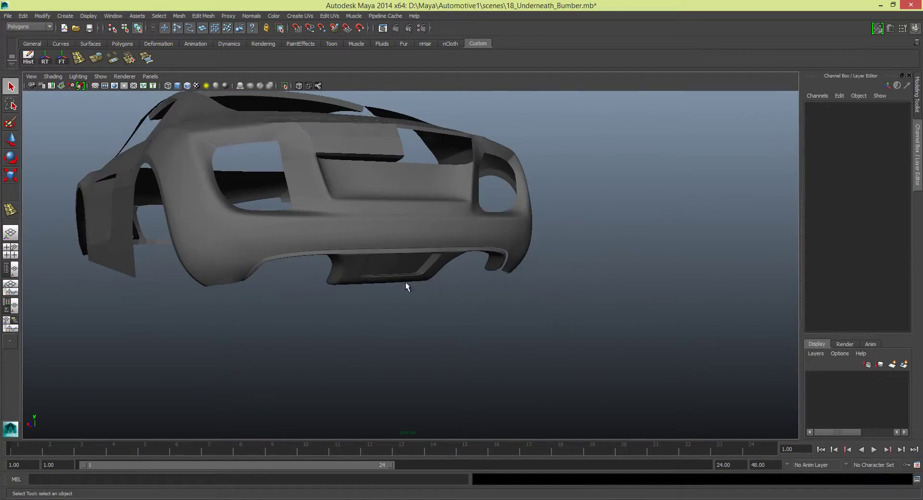
- Select faces on the car body's left half and delete them
click(405, 282)
click(525, 237)
right_drag(515, 226, 515, 250)
click(399, 204)
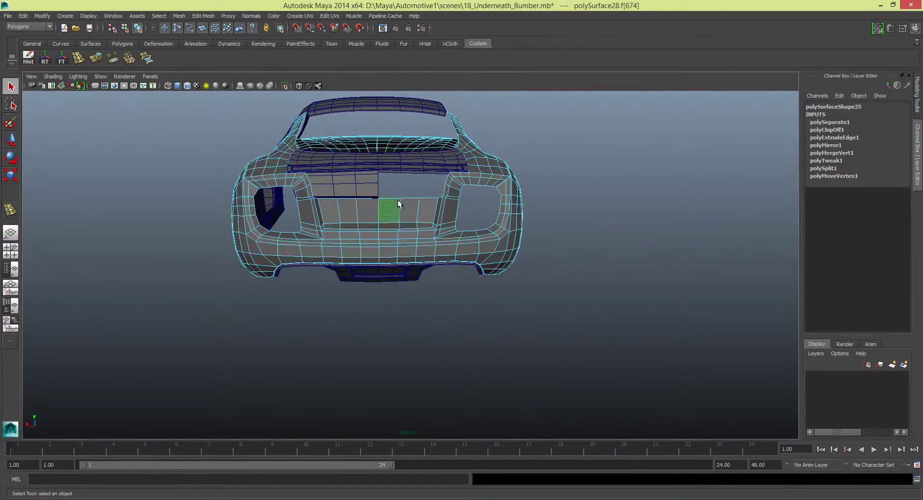
mouse_move(476, 275)
alt+mouse_down()
mouse_move(468, 241)
mouse_move(500, 266)
mouse_move(470, 253)
mouse_move(481, 308)
alt+mouse_up()
click(481, 317)
key(Delete)
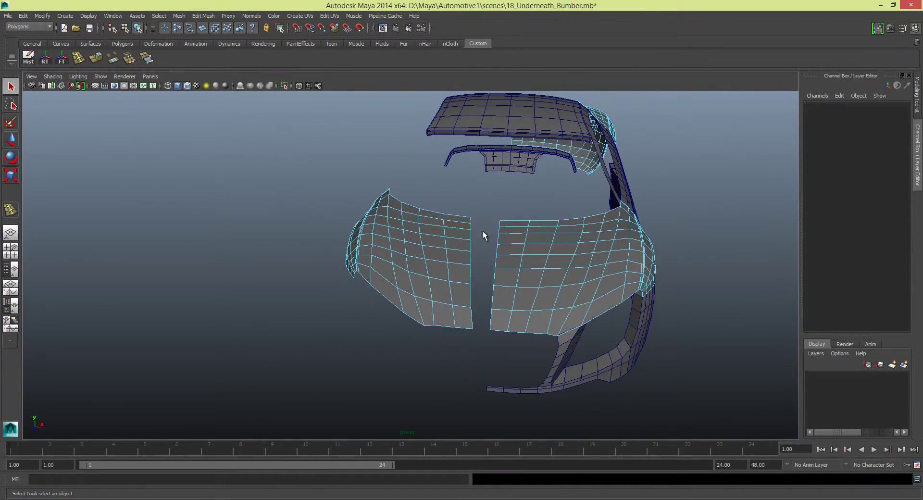
key(Delete)
mouse_move(482, 230)
mouse_down()
mouse_move(441, 252)
mouse_move(556, 189)
mouse_move(473, 239)
mouse_move(340, 223)
mouse_move(385, 207)
mouse_move(429, 156)
mouse_move(289, 192)
mouse_up()
- Separate the front-fender face strip into its own object with Mesh > Separate
key(F8)
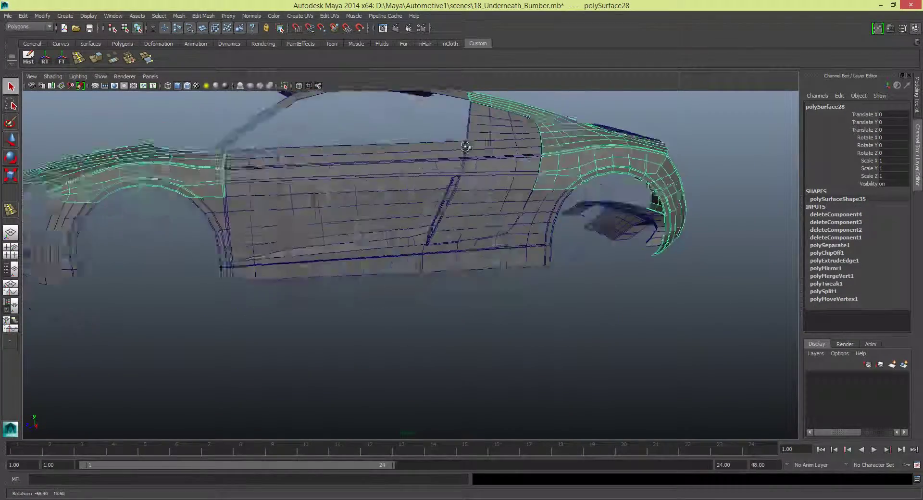
key(F11)
double_click(230, 186)
click(179, 16)
click(193, 39)
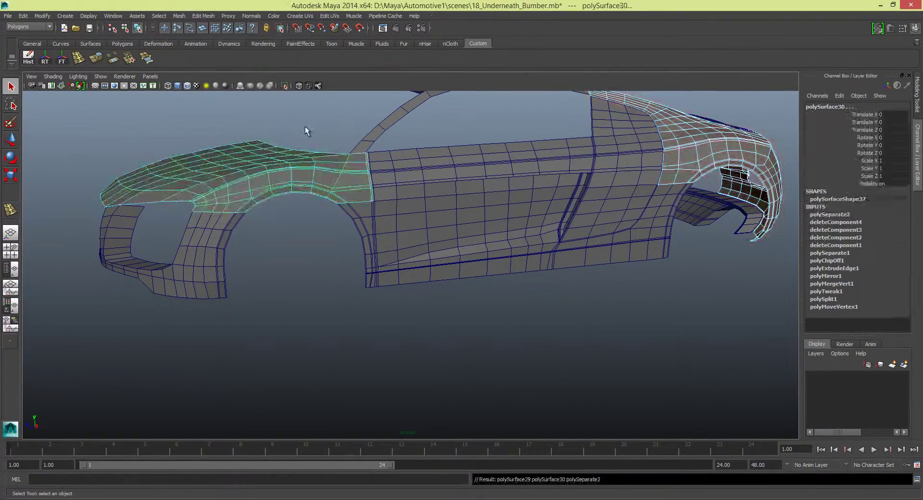
mouse_move(304, 126)
alt+mouse_down()
mouse_move(124, 237)
mouse_move(457, 192)
mouse_move(250, 180)
alt+mouse_up()
click(369, 244)
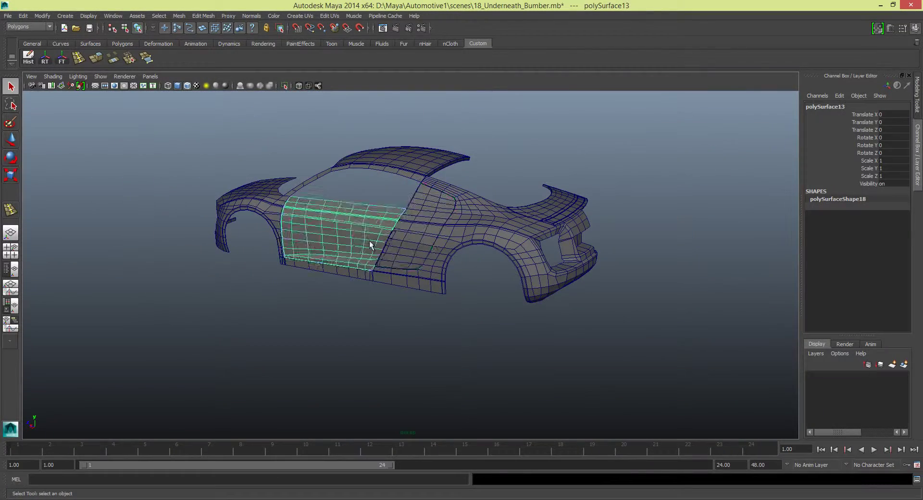
click(538, 258)
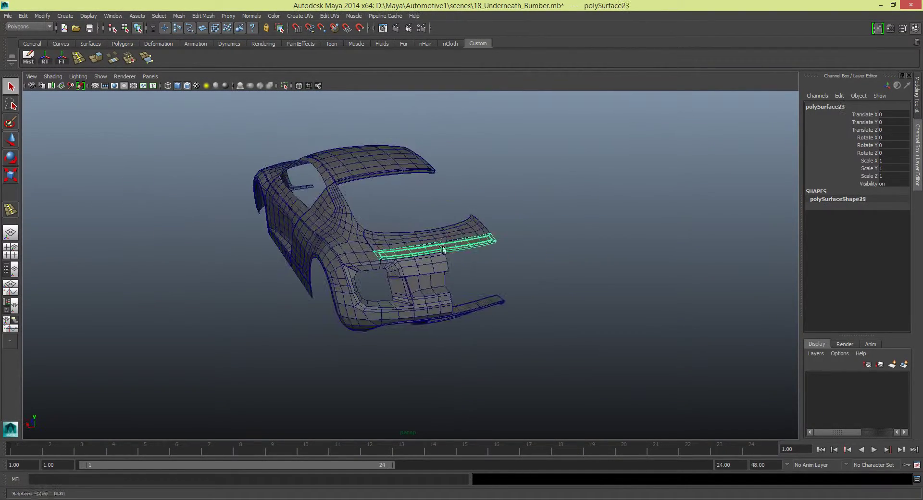
click(489, 298)
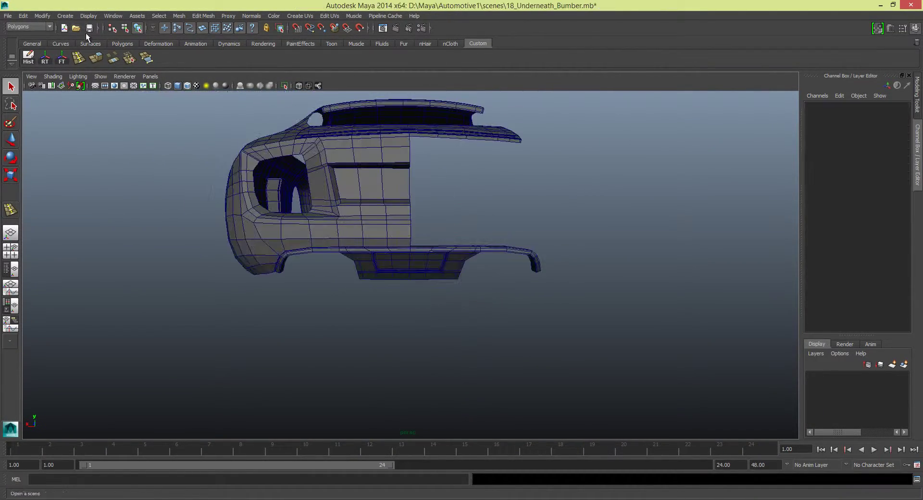